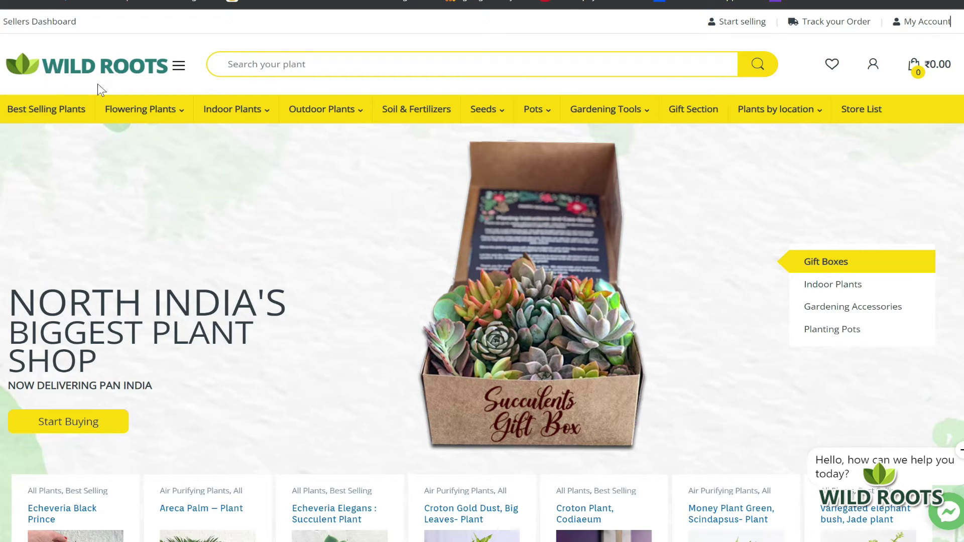
Sign in from My Account using the vendor's e-mail address and account password
click(924, 25)
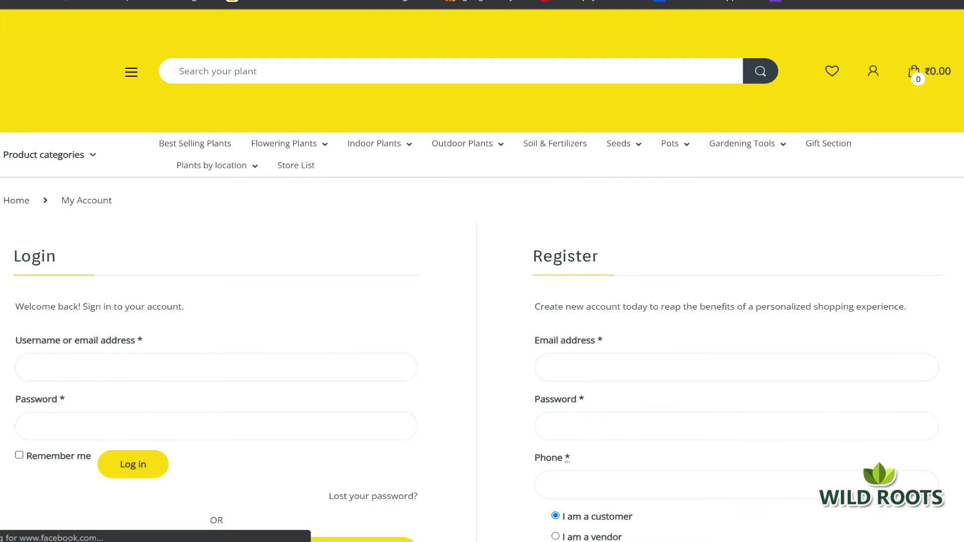
click(216, 281)
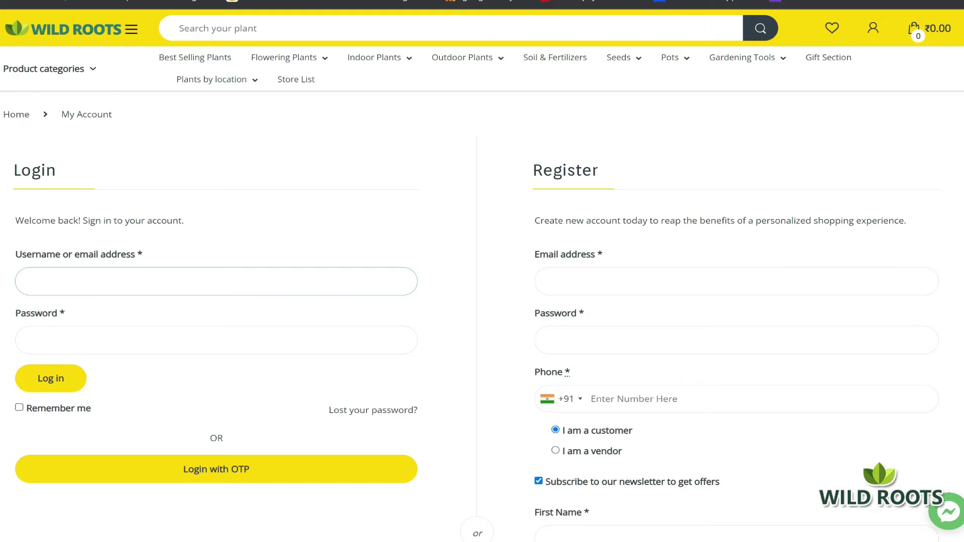
text(wildroots)
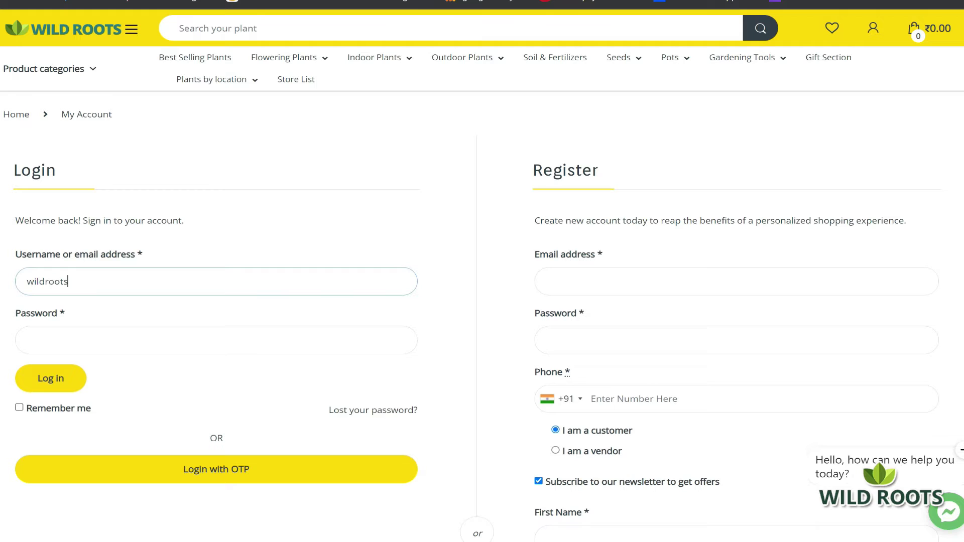
click(27, 340)
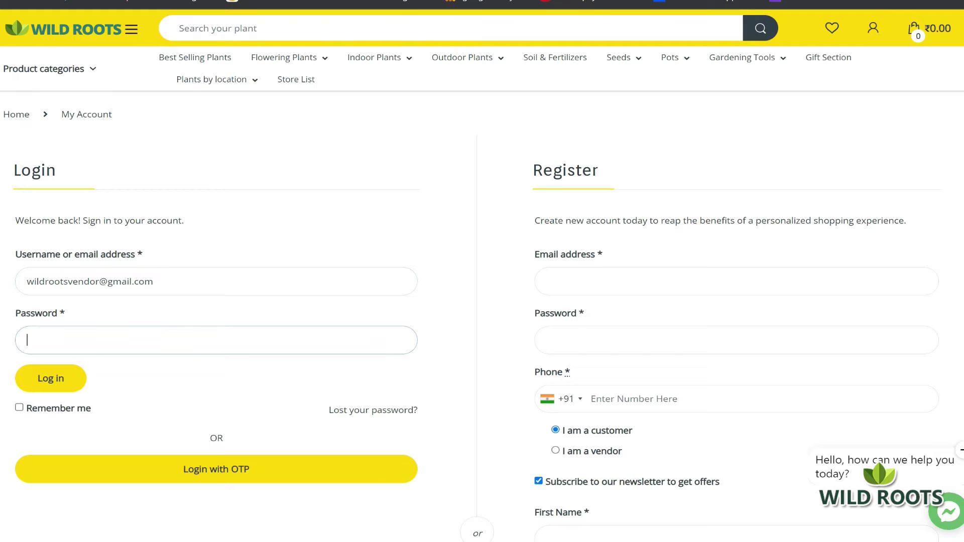
text(••••••••••••)
click(71, 378)
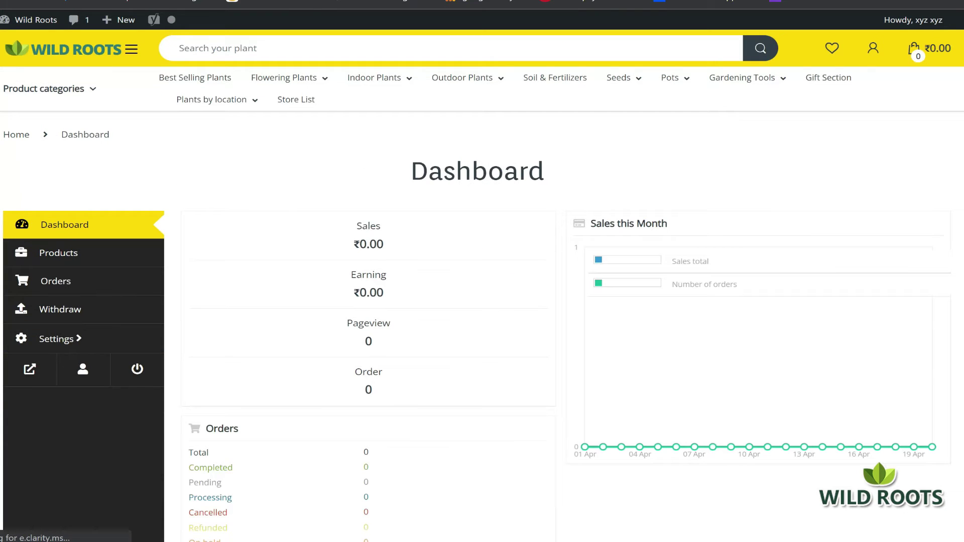
Scroll through the Dashboard's zeroed sales stats and Orders and Products cards
scroll(703, 193, down, 3)
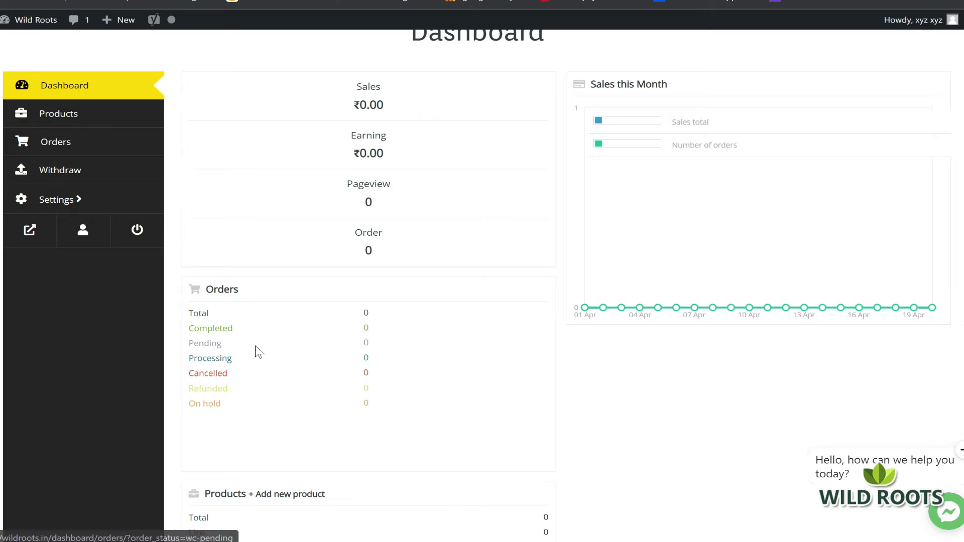
scroll(302, 322, down, 4)
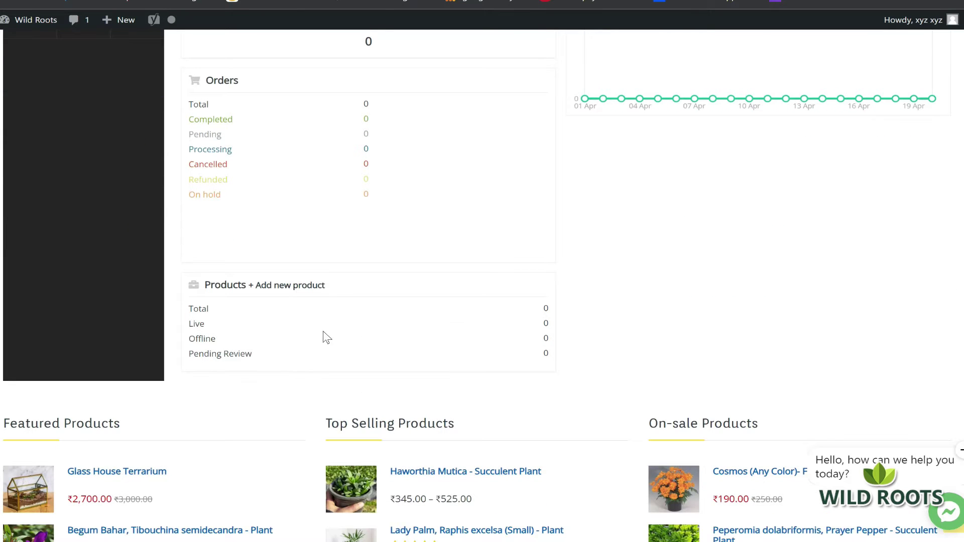
scroll(457, 312, up, 5)
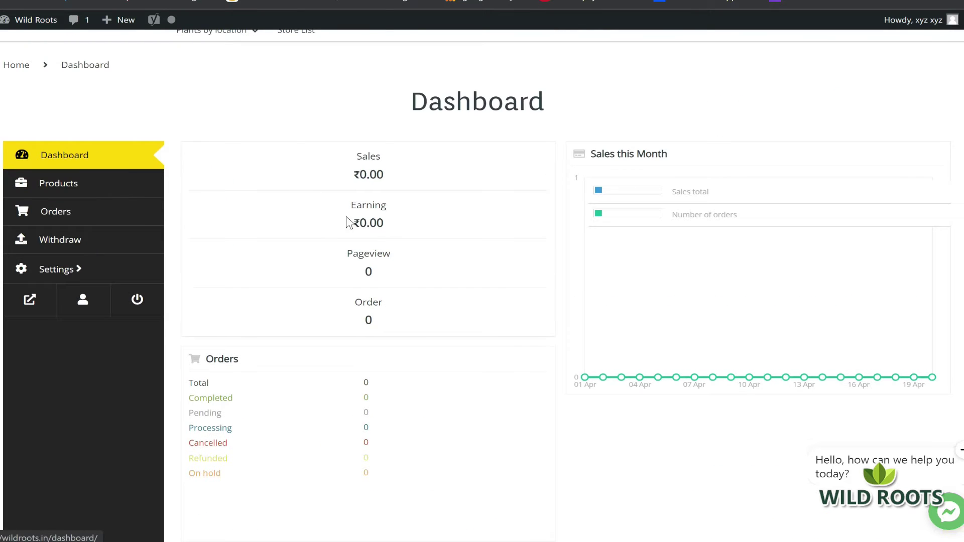
scroll(381, 240, down, 5)
scroll(381, 247, up, 5)
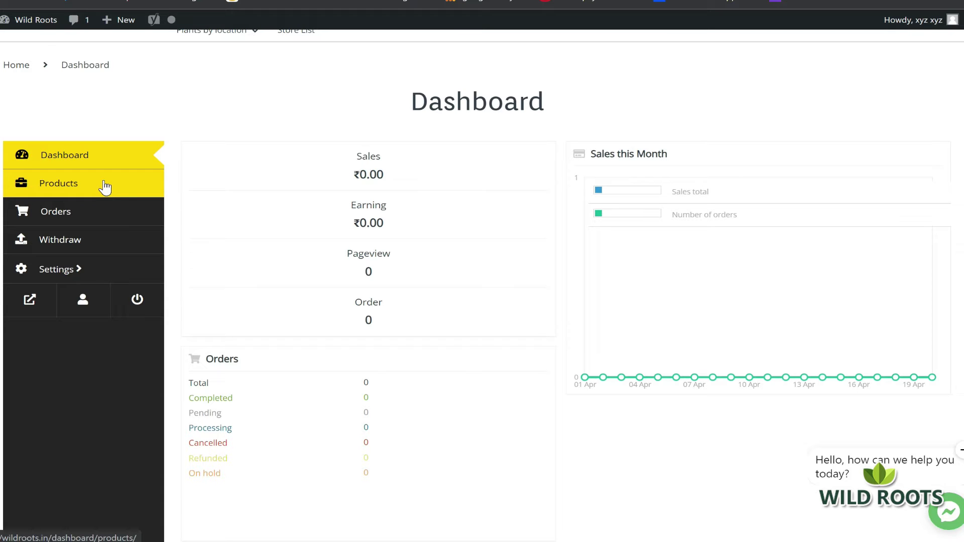
From Products, begin a new product and bring up the cover image upload window
click(105, 186)
click(41, 193)
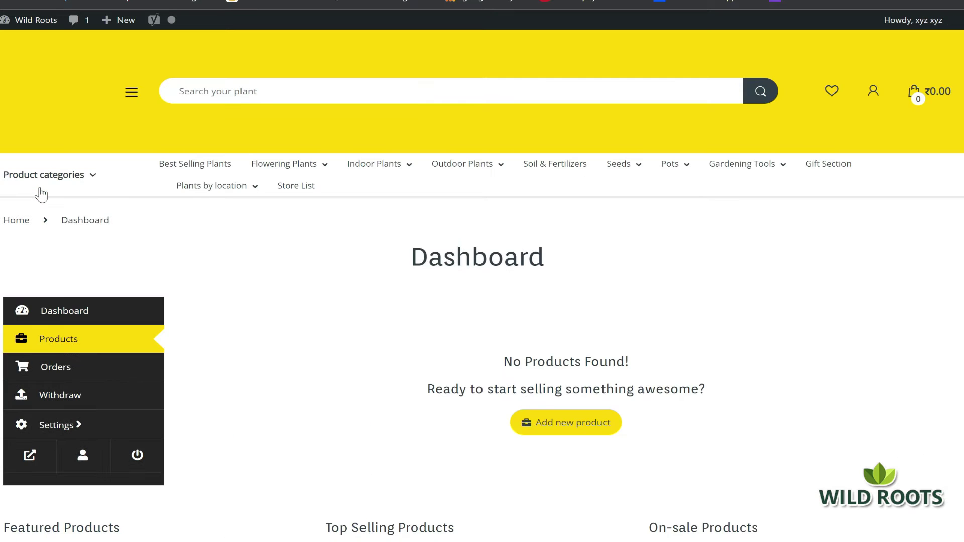
scroll(517, 210, down, 3)
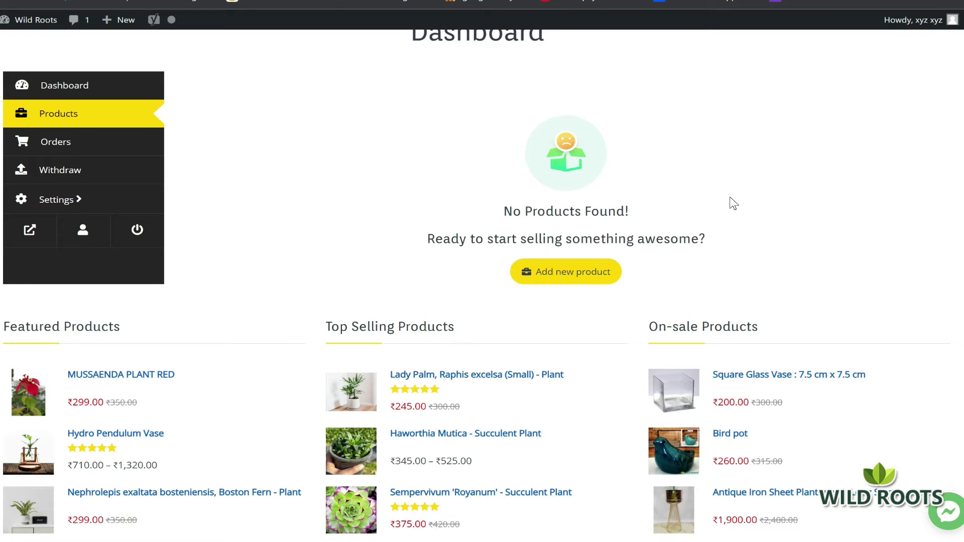
click(557, 276)
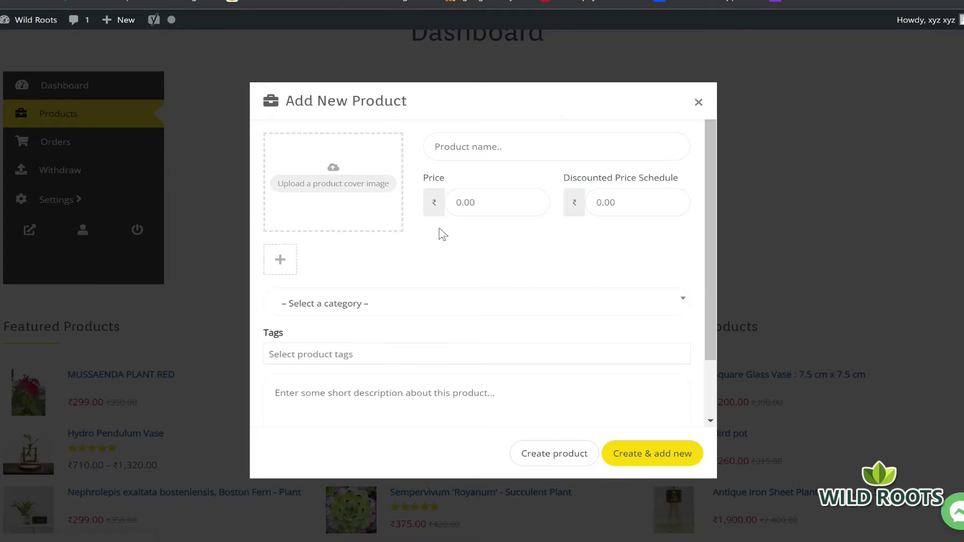
click(326, 186)
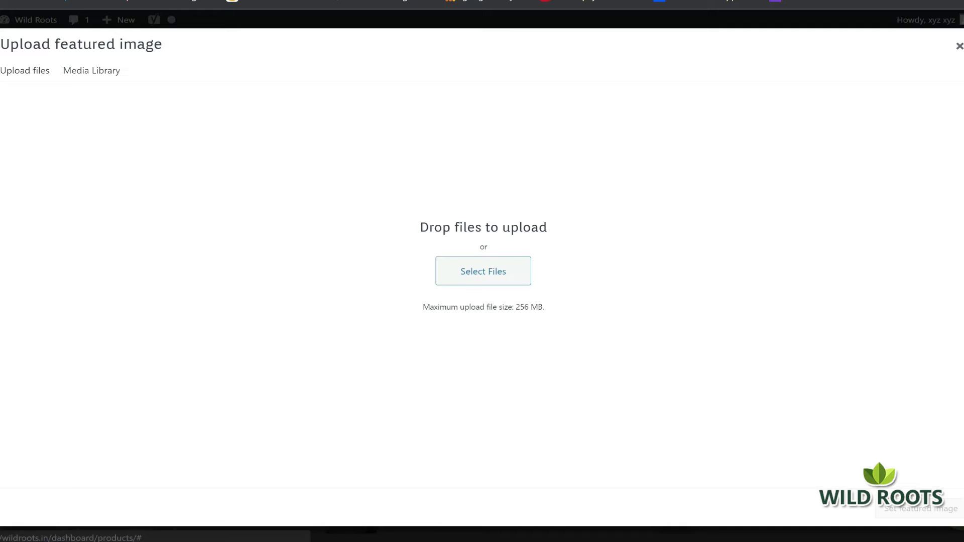
Start browsing for an image file, briefly checking the Round Terracotta Pot product's reviews
click(489, 270)
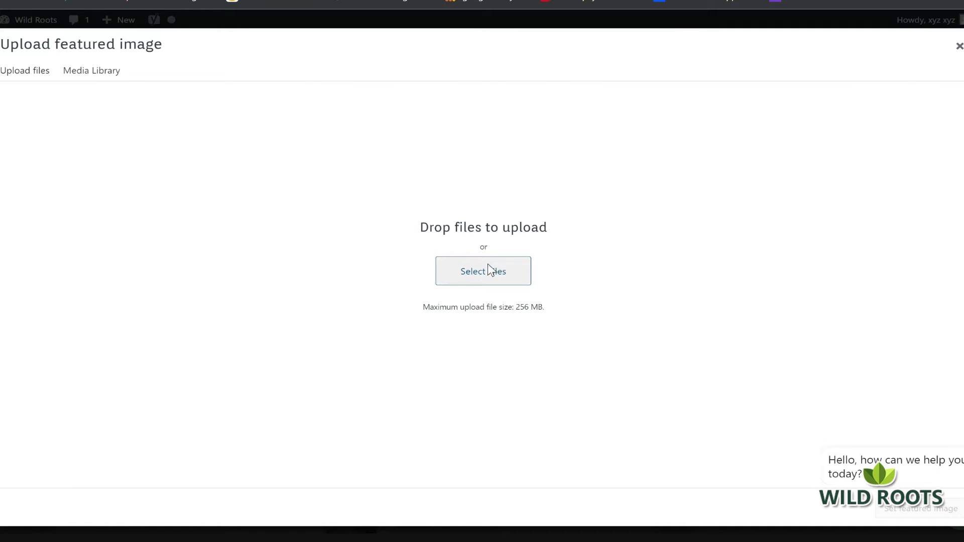
mouse_move(541, 540)
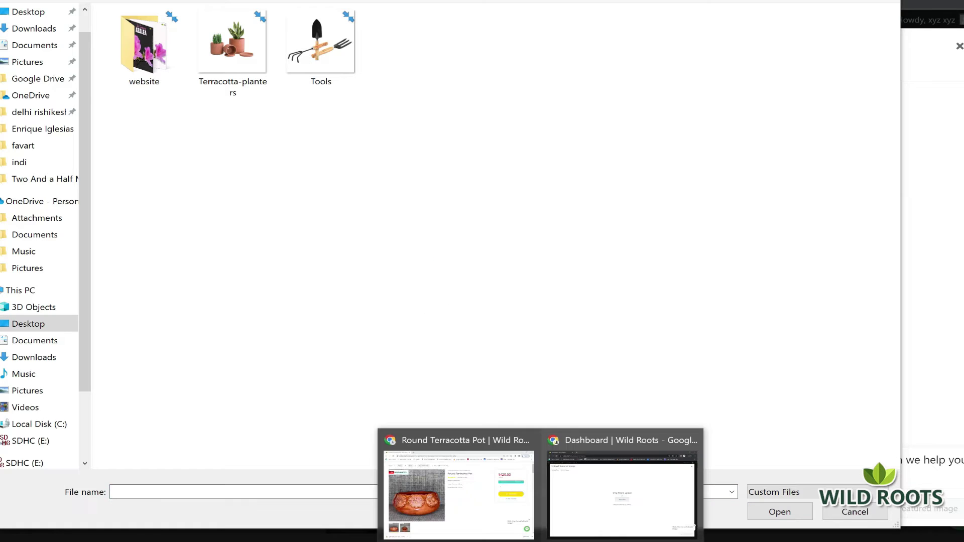
click(495, 514)
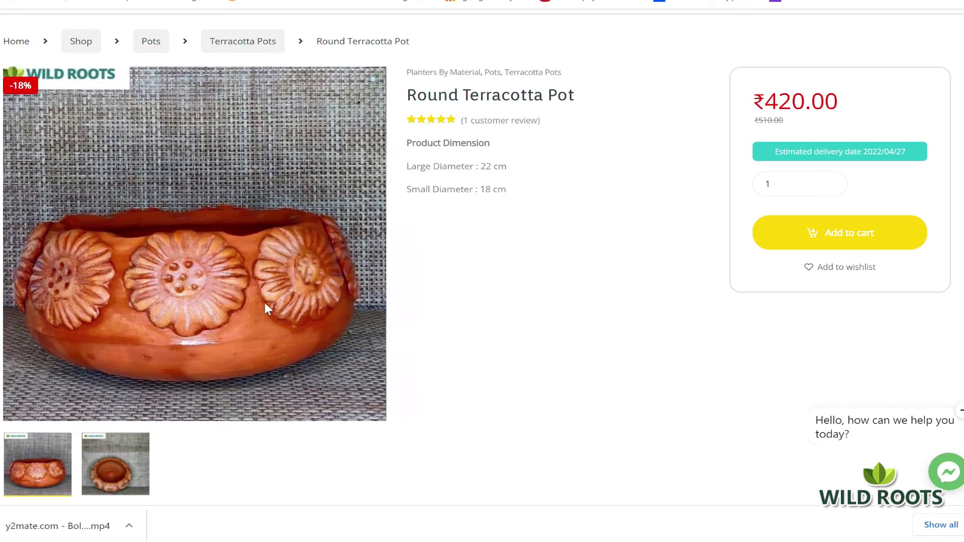
click(499, 121)
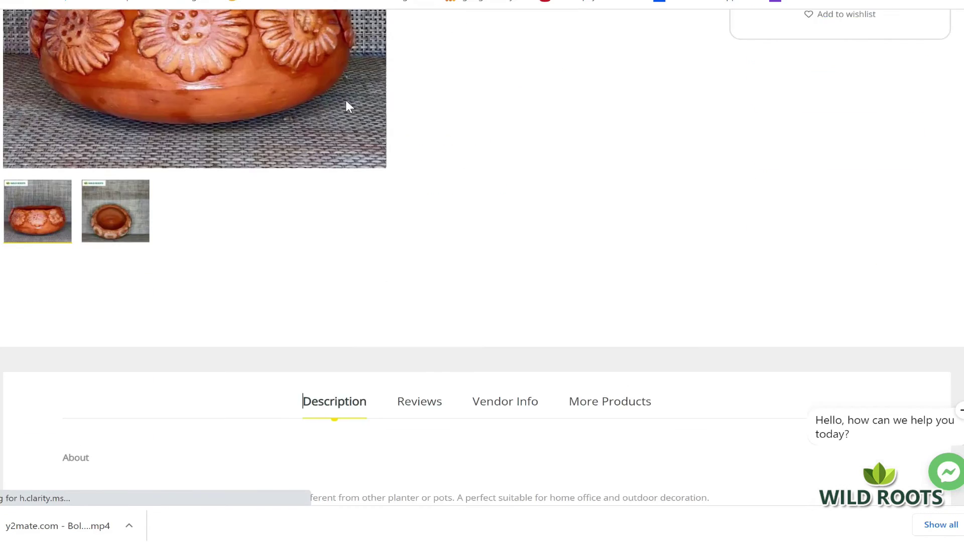
scroll(538, 162, up, 10)
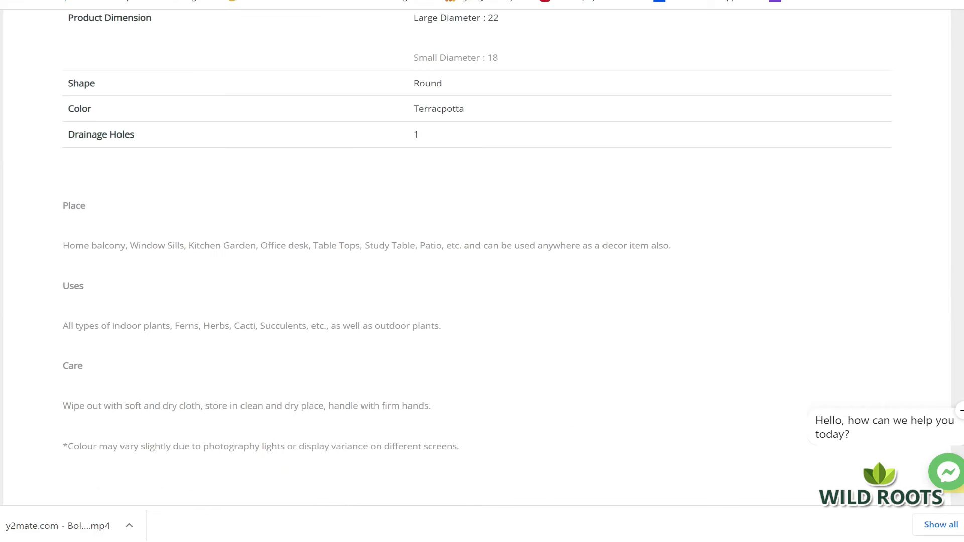
mouse_move(538, 540)
click(648, 519)
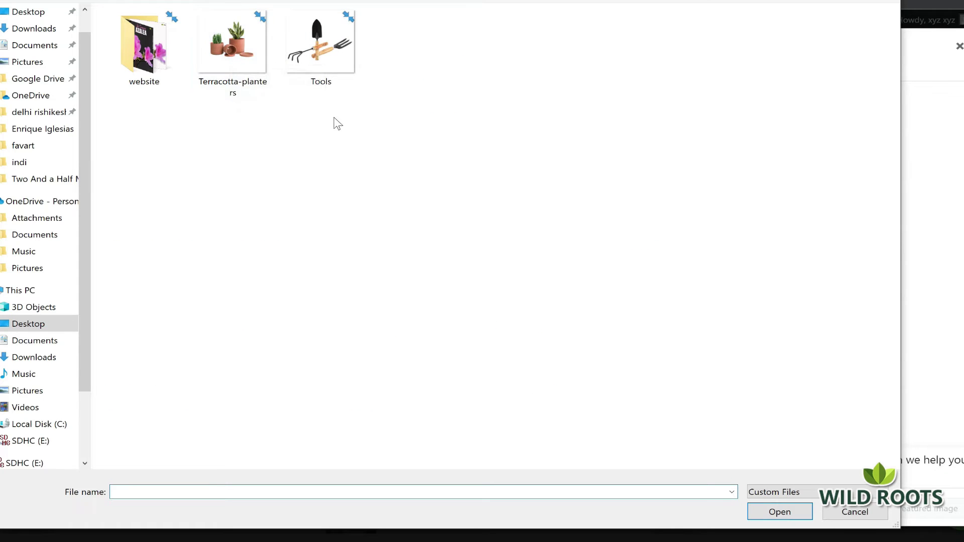
Upload the Tools image and set it as the featured image
click(314, 56)
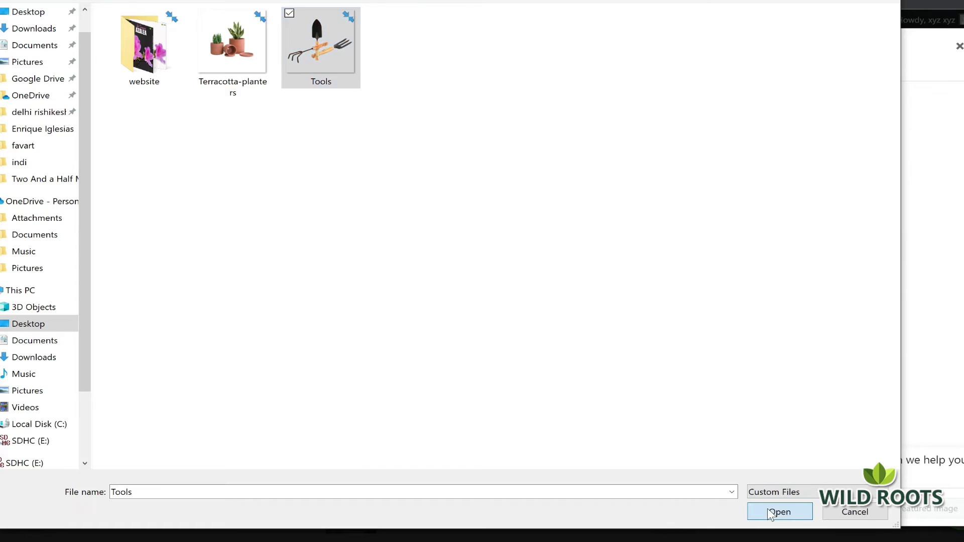
click(767, 508)
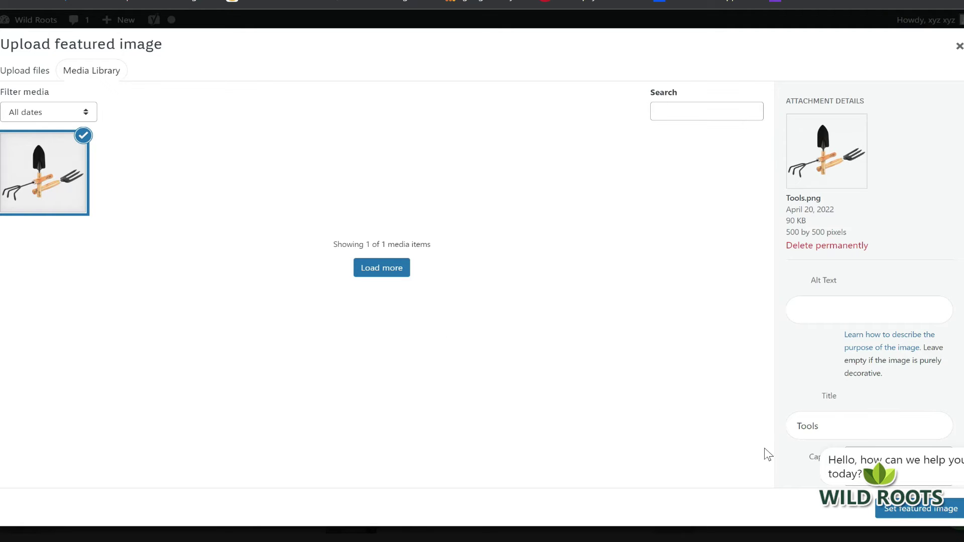
click(905, 517)
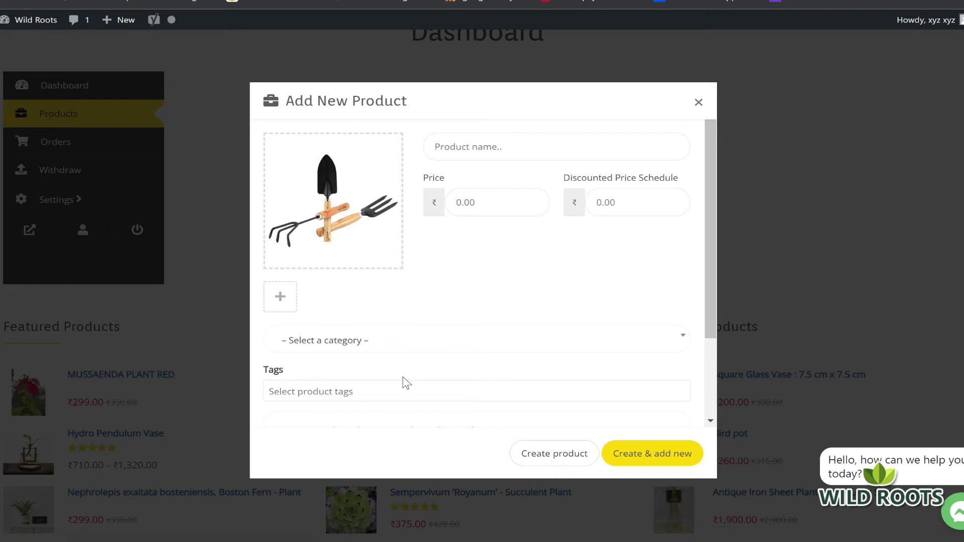
Enter product name 'Khurpi and tools', price 300 and discounted price 260
click(502, 147)
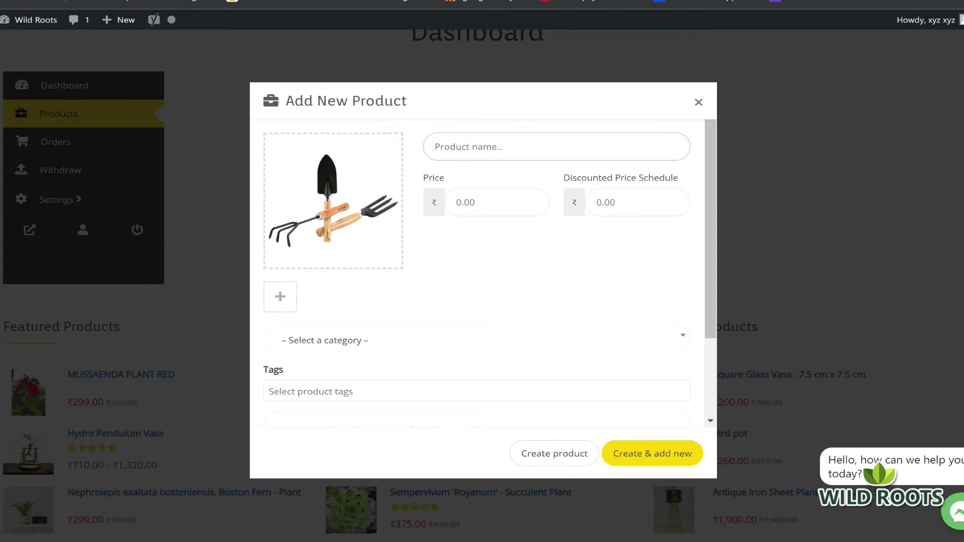
text(Khurpi and tools)
click(470, 202)
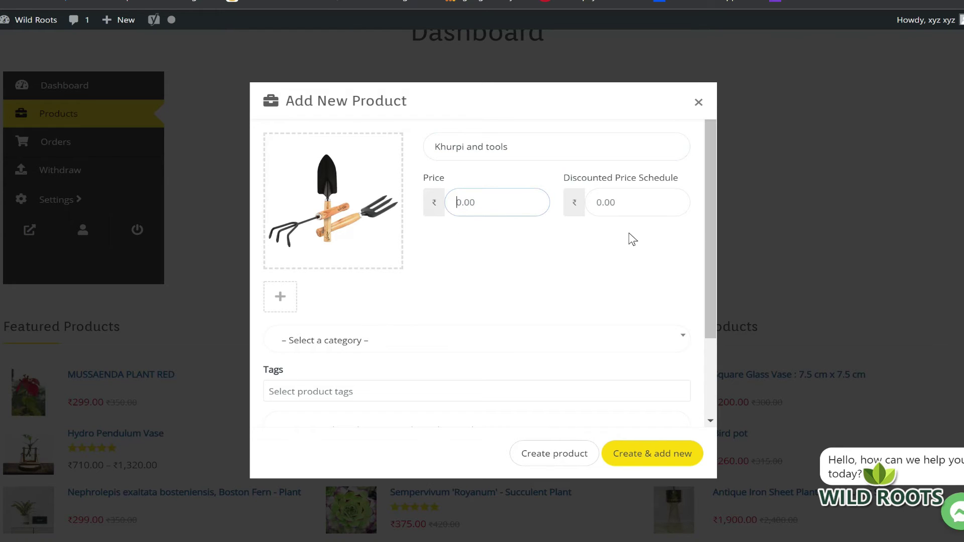
text(3000)
click(598, 202)
text(260)
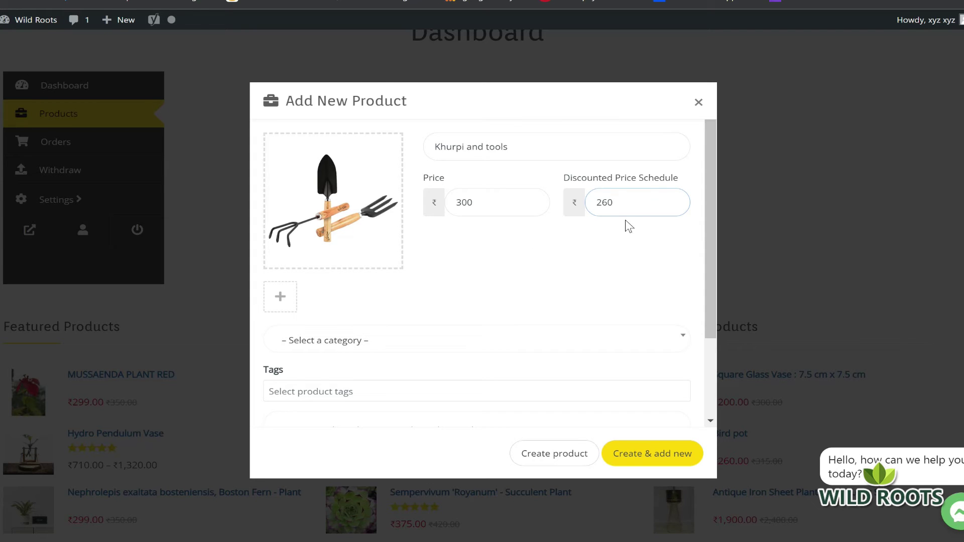
Choose Soil Care from the product category dropdown
mouse_move(373, 219)
scroll(574, 256, down, 2)
scroll(574, 257, up, 2)
scroll(579, 245, down, 2)
click(446, 238)
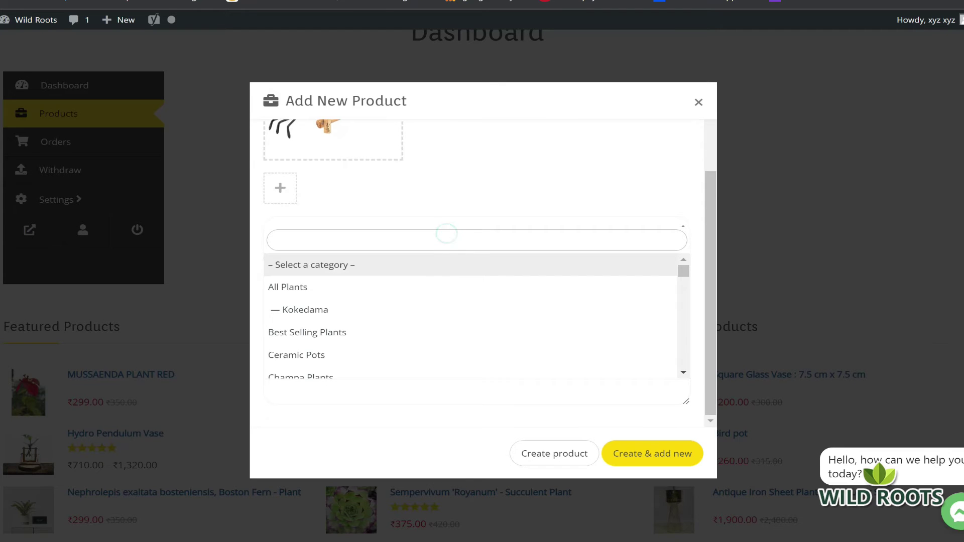
scroll(464, 315, down, 15)
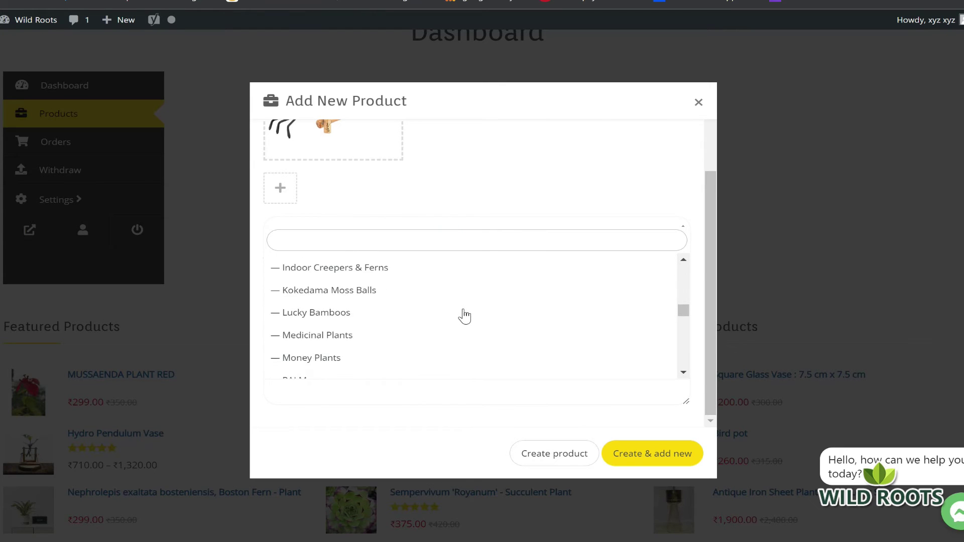
scroll(464, 315, down, 10)
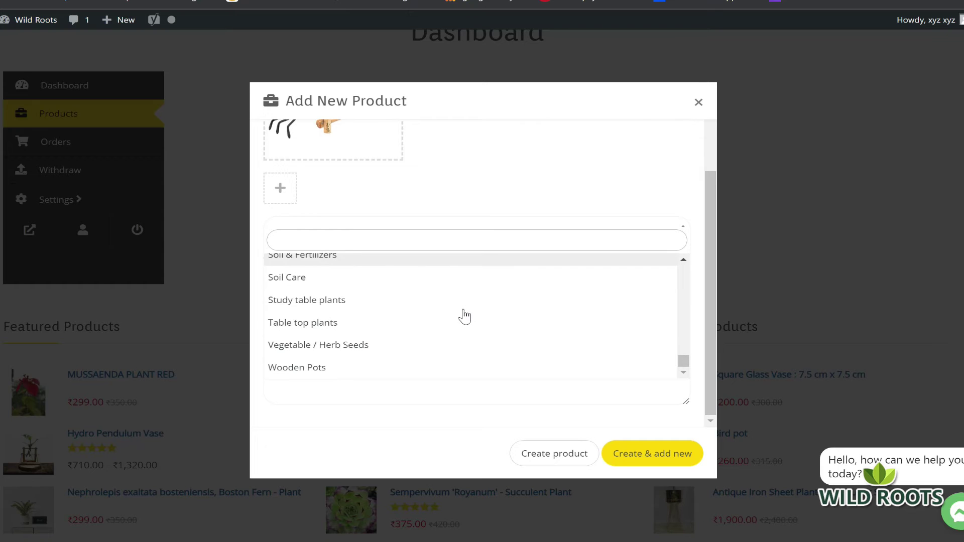
scroll(464, 315, up, 10)
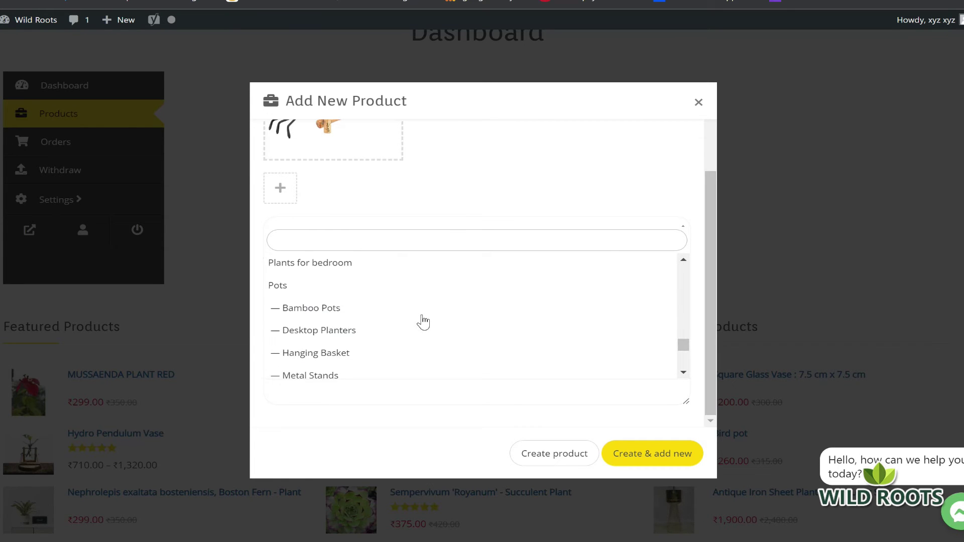
scroll(423, 322, down, 5)
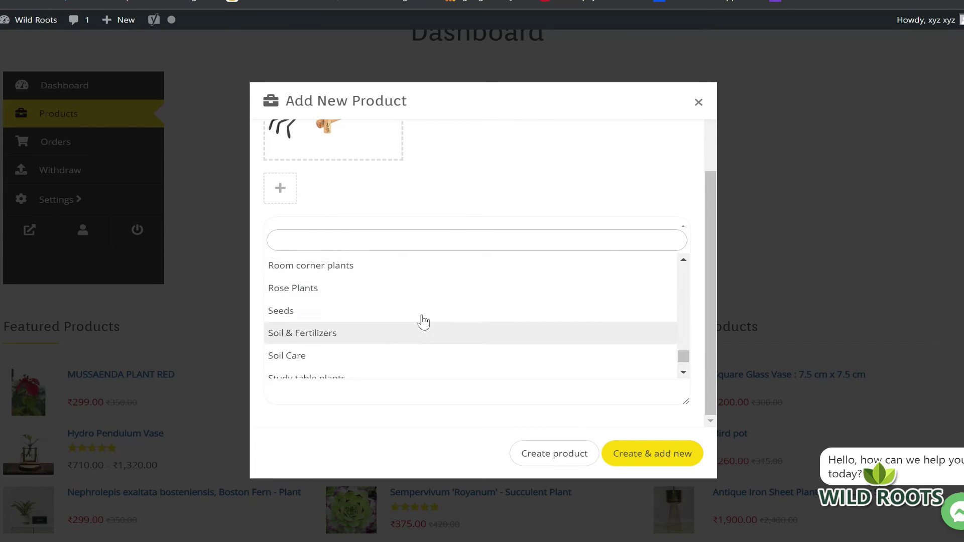
click(394, 352)
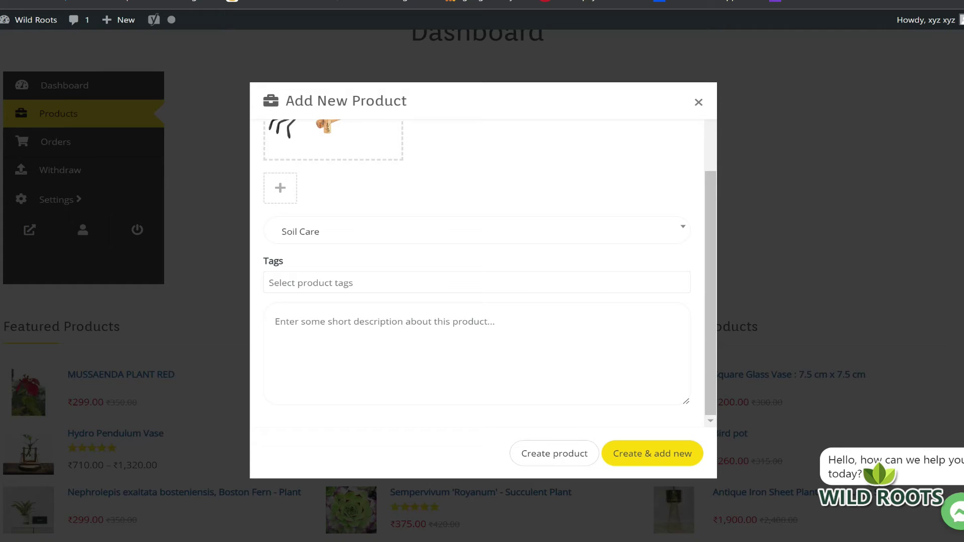
click(275, 322)
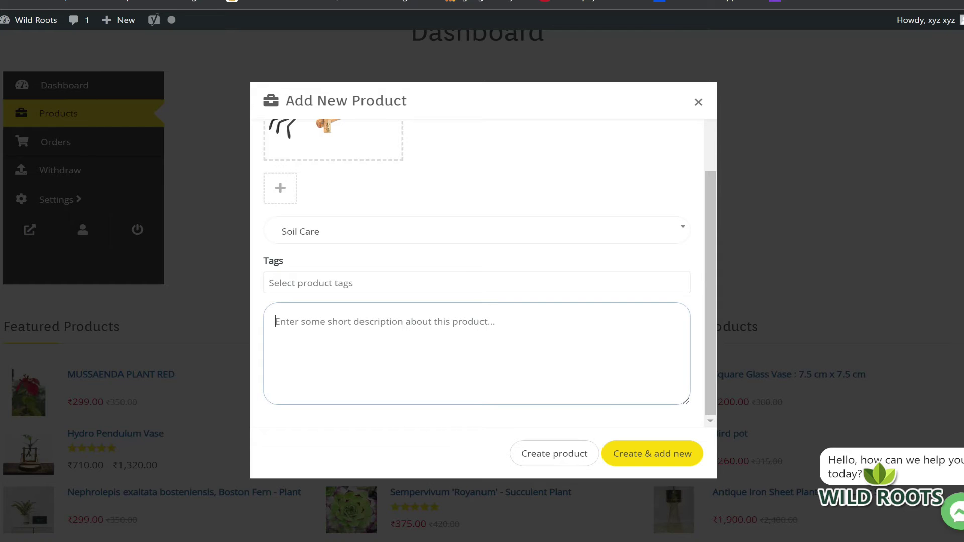
Write 'Set of 3 tools for garden use 1) Trowel', then '2) Hand cultivator 3) Digging Fork' below
text(s)
key(BackSpace)
text(Its a set o)
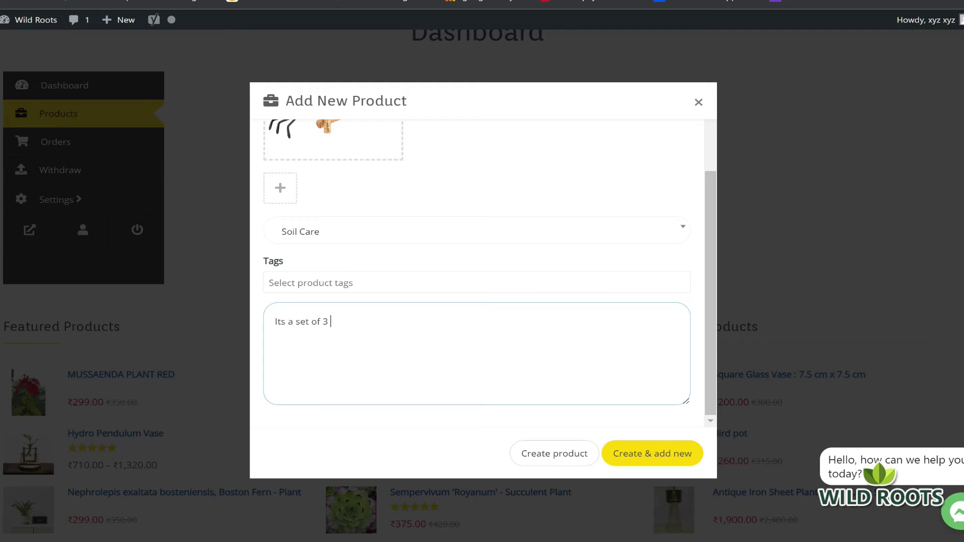
text(f 3)
key(BackSpace)
key(BackSpace)
key(BackSpace)
key(BackSpace)
key(BackSpace)
key(BackSpace)
key(BackSpace)
key(BackSpace)
key(BackSpace)
key(BackSpace)
key(BackSpace)
key(BackSpace)
key(BackSpace)
key(BackSpace)
key(BackSpace)
text(Set of 3 tools for garden use )
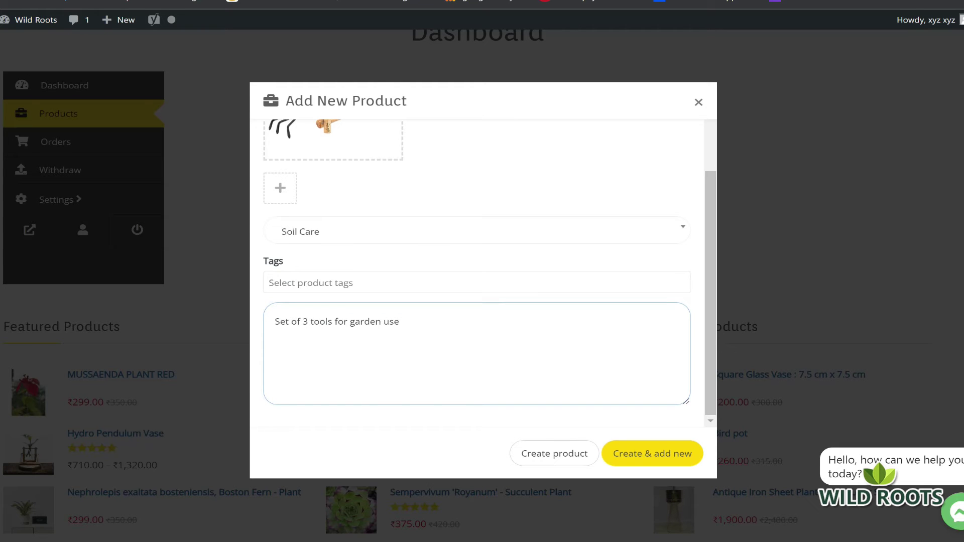
text(1) Trowel)
key(Return)
text(2) Hand cultivator 3) Digging )
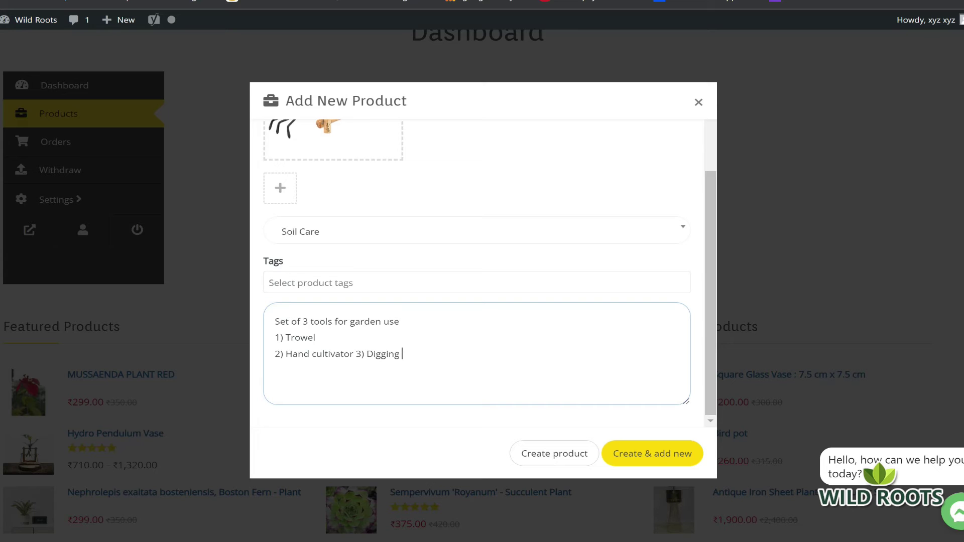
text(Fork)
scroll(516, 334, up, 2)
scroll(517, 333, down, 2)
scroll(452, 366, up, 2)
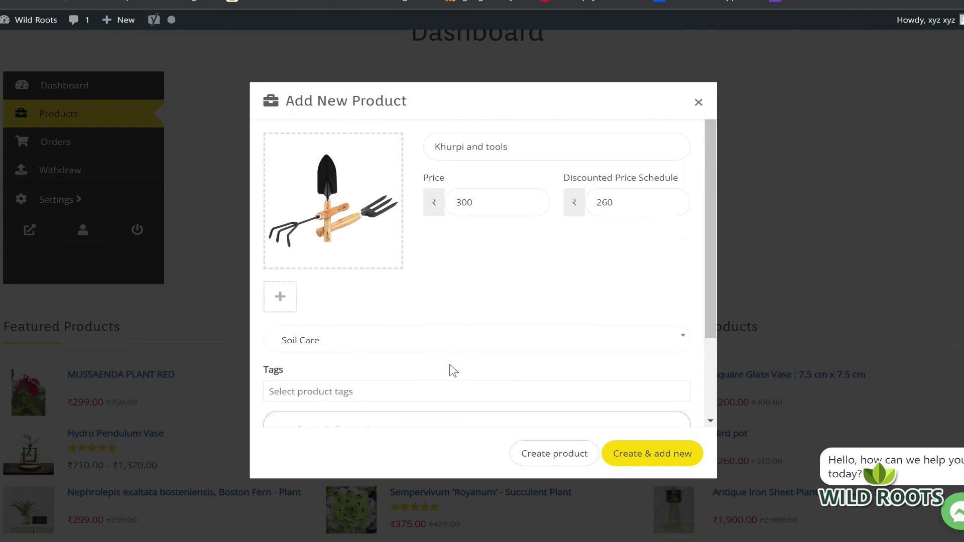
scroll(454, 365, down, 2)
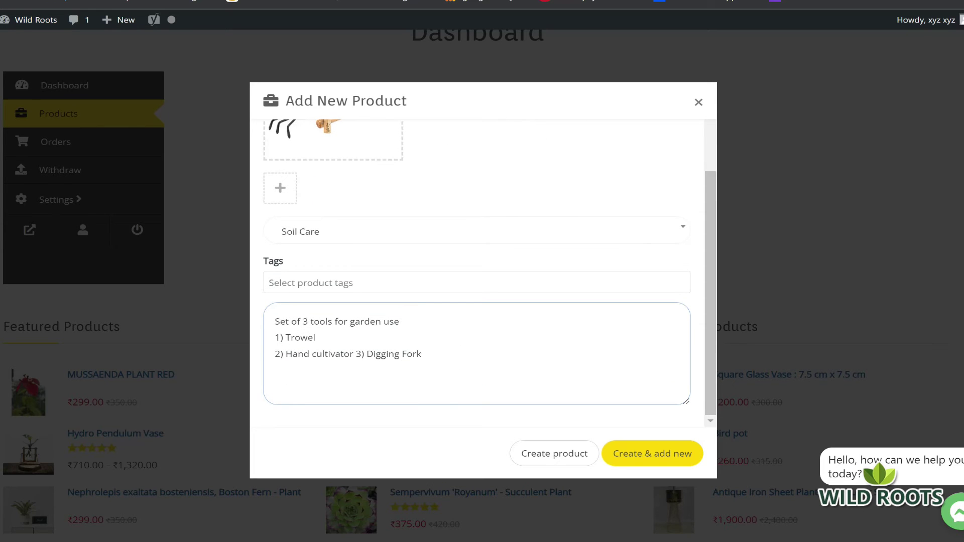
click(633, 461)
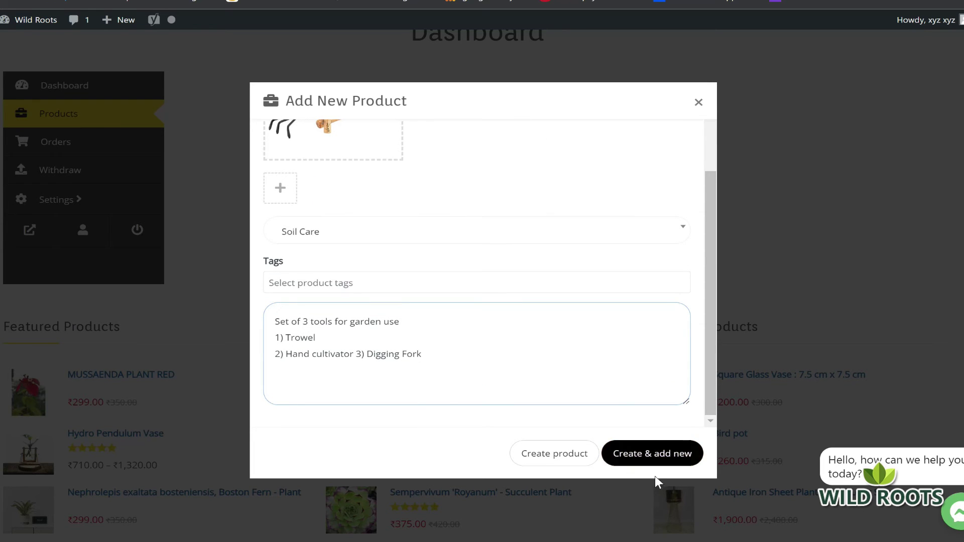
click(569, 463)
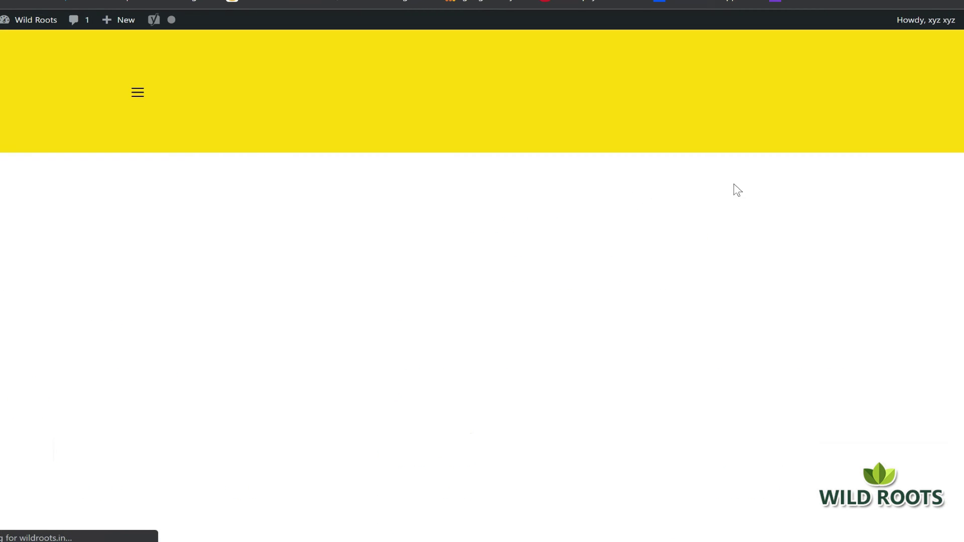
scroll(599, 254, down, 3)
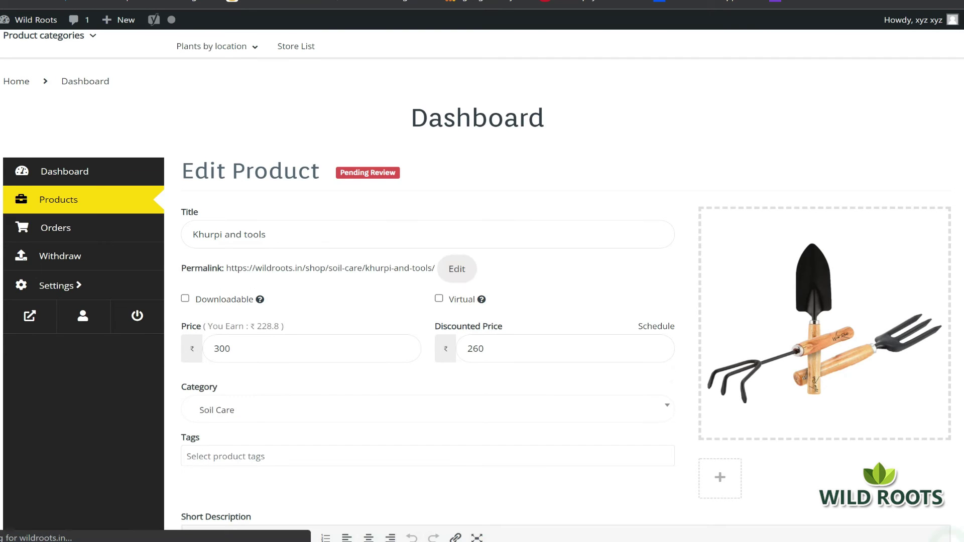
scroll(359, 360, down, 2)
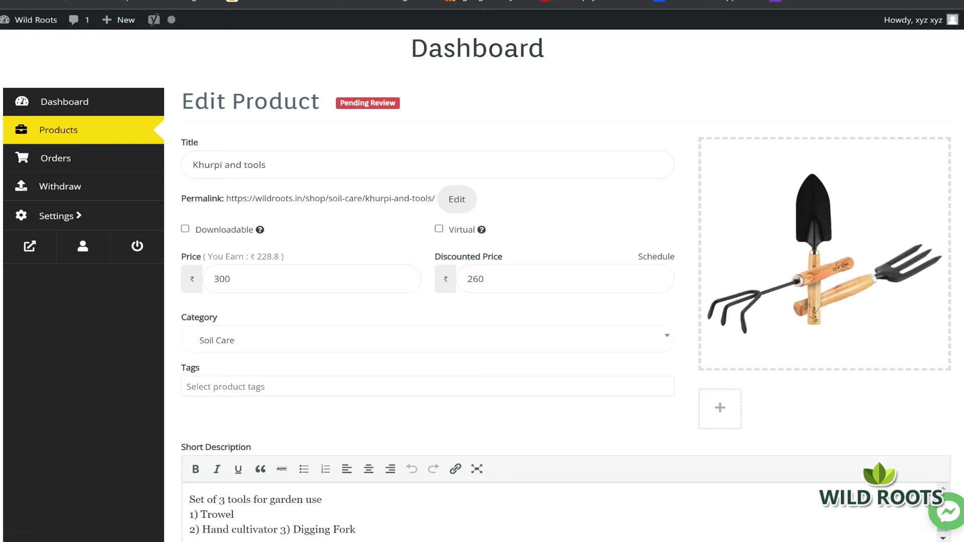
scroll(400, 320, down, 2)
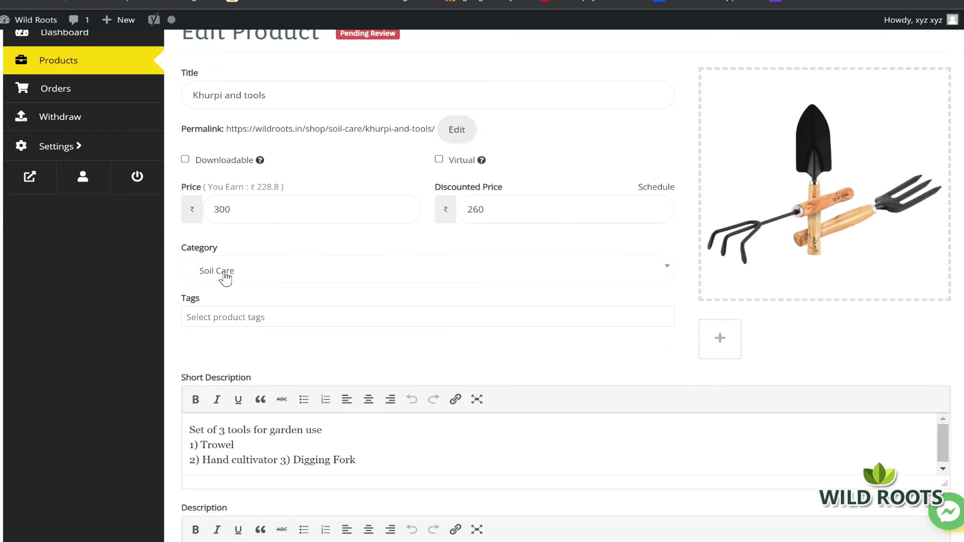
scroll(281, 282, down, 4)
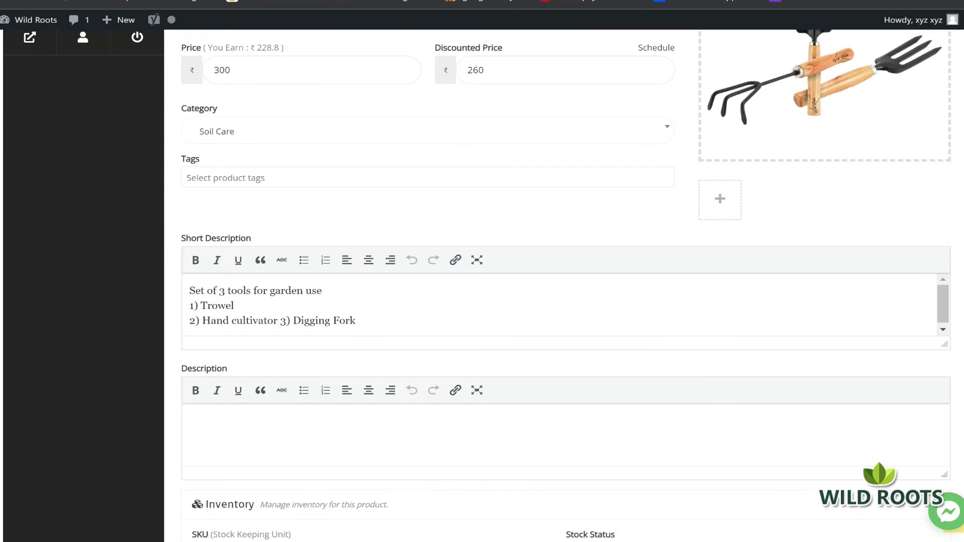
scroll(635, 221, up, 2)
click(663, 203)
scroll(442, 339, down, 1)
scroll(363, 307, up, 3)
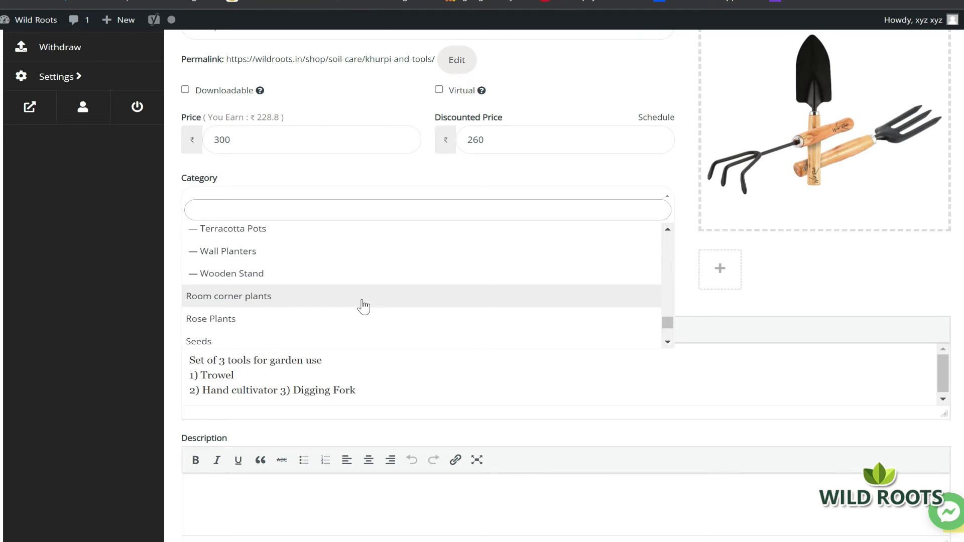
scroll(363, 305, up, 2)
click(181, 307)
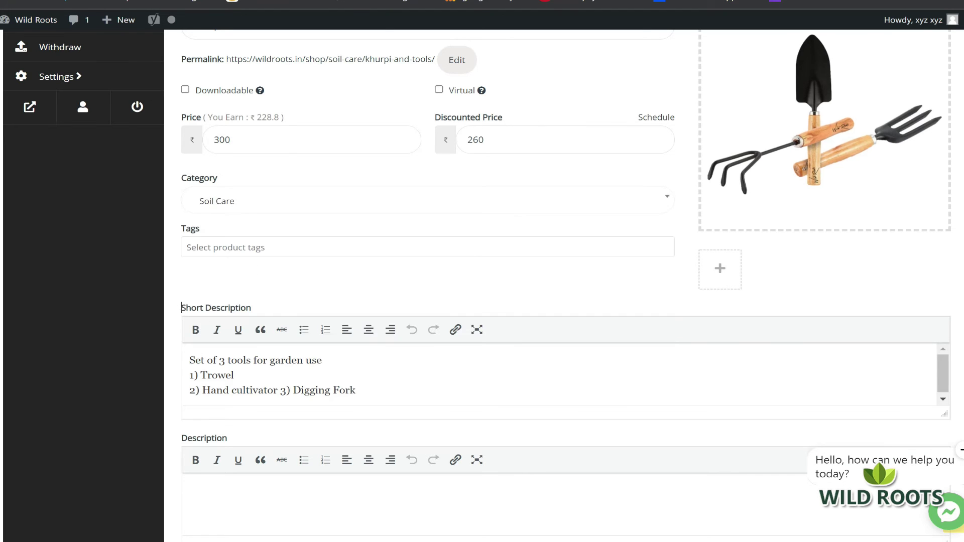
scroll(181, 306, down, 3)
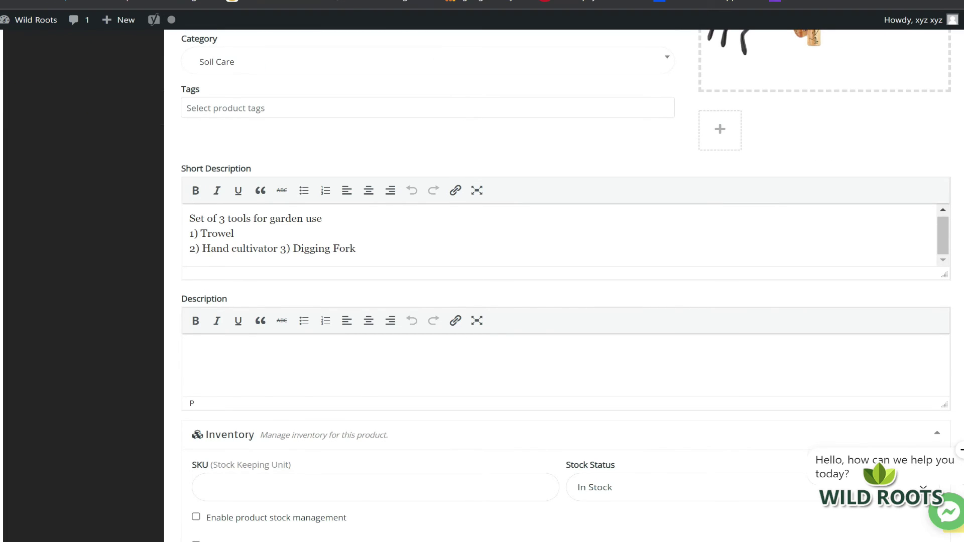
scroll(420, 312, down, 4)
scroll(419, 312, up, 5)
scroll(670, 221, down, 3)
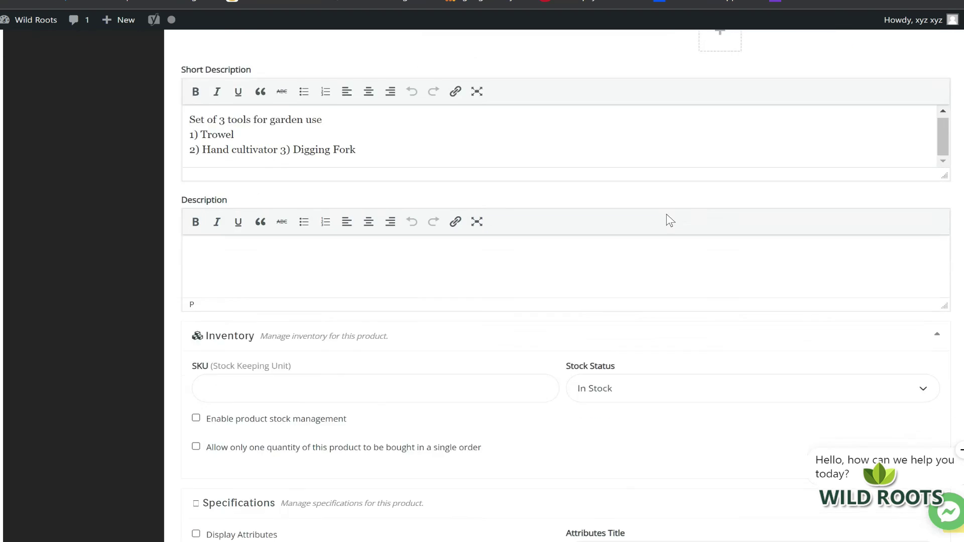
Keep the product's stock status as In Stock
scroll(553, 304, down, 2)
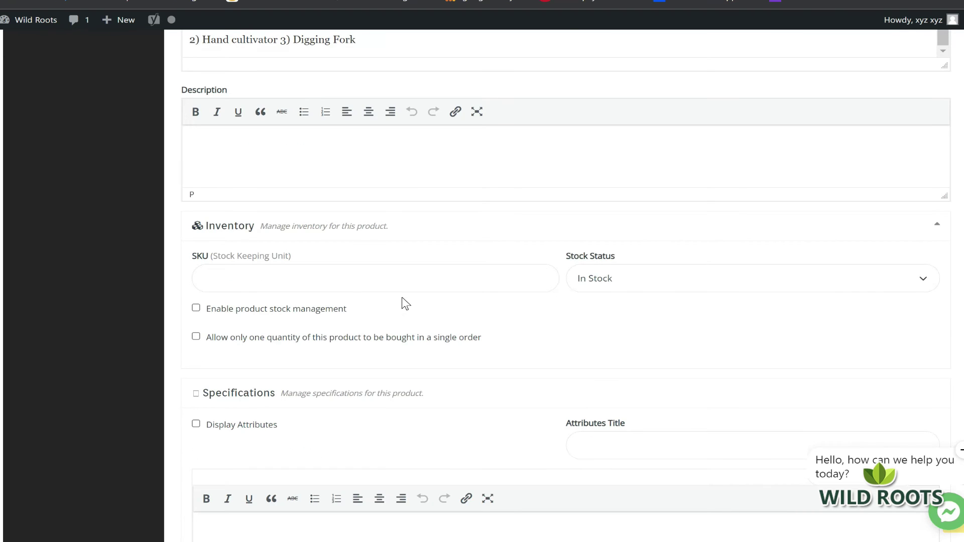
click(815, 289)
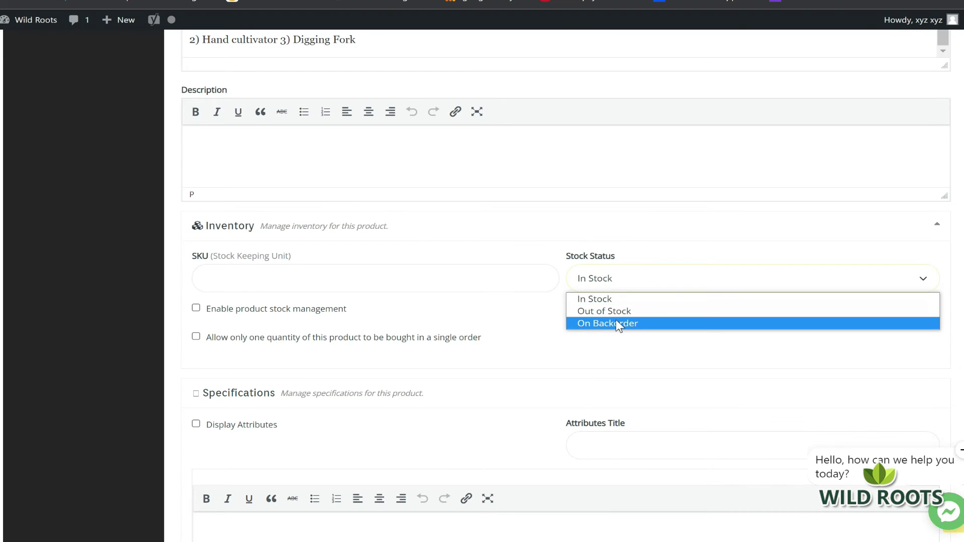
click(640, 301)
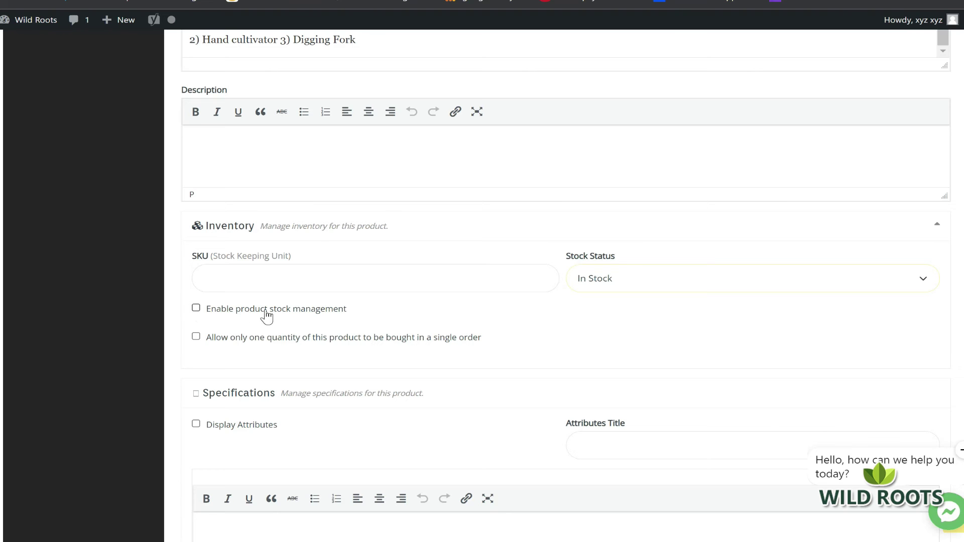
Enable product stock management with stock quantity 10 and low stock threshold 2
click(196, 308)
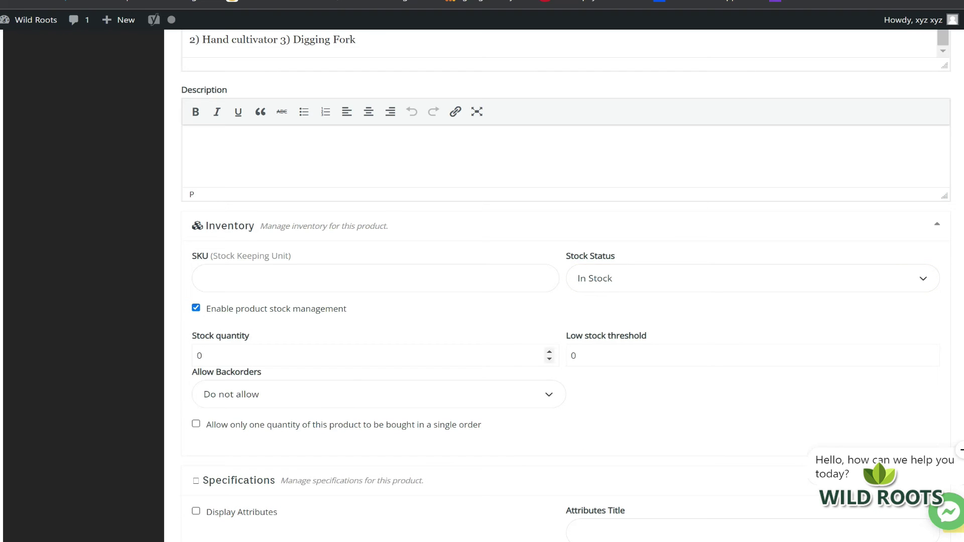
drag(204, 355, 99, 356)
text(10)
key(Tab)
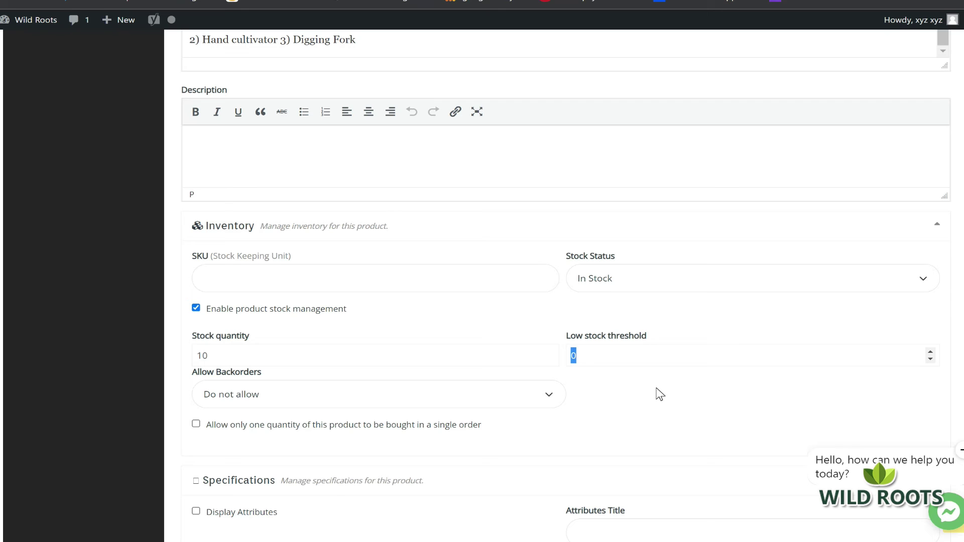
text(2)
scroll(652, 394, down, 1)
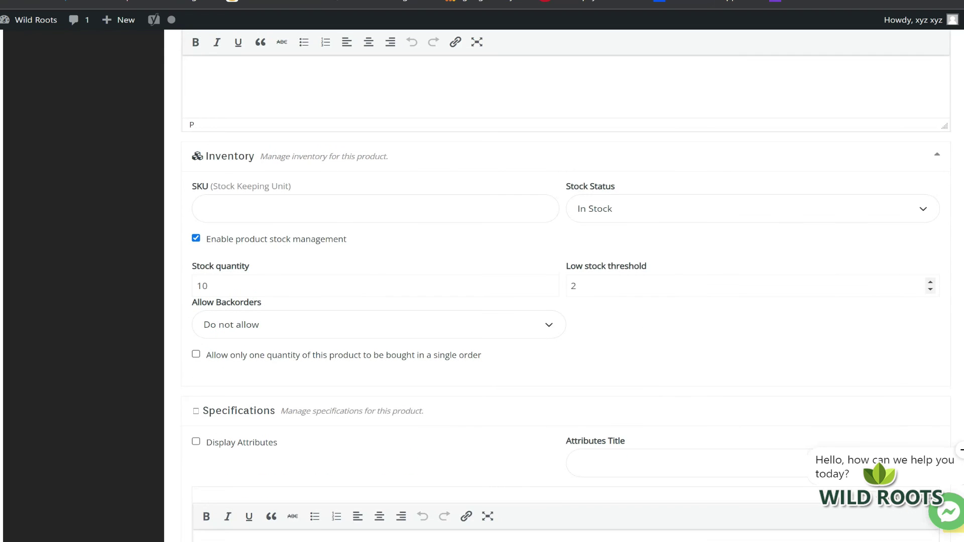
key(ctrl+a)
text(2)
Leave Allow Backorders set to Do not allow
click(453, 321)
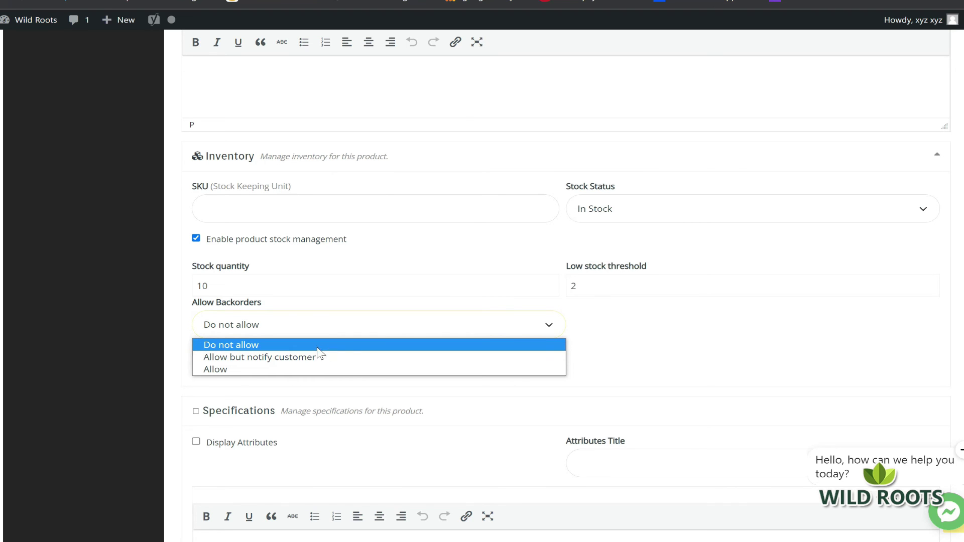
click(261, 345)
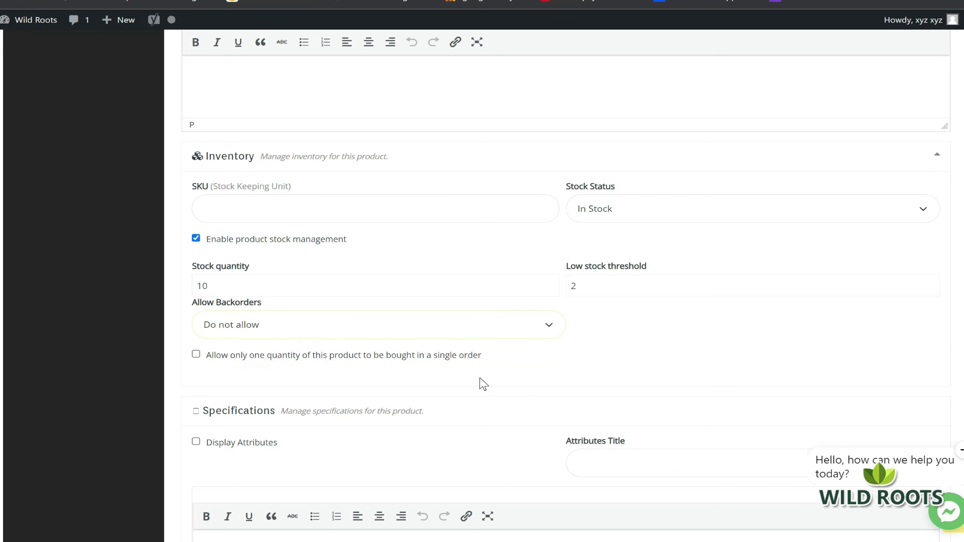
scroll(615, 344, down, 1)
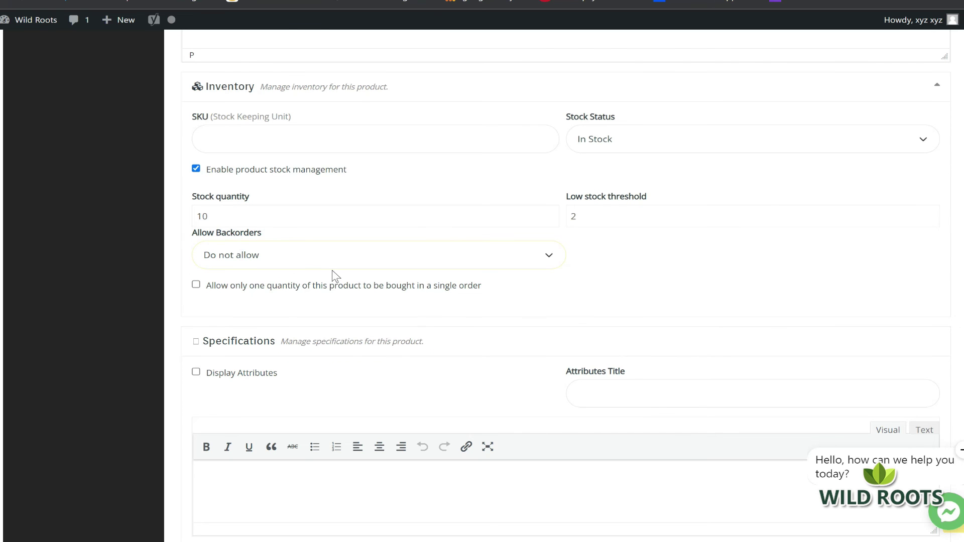
scroll(302, 275, down, 2)
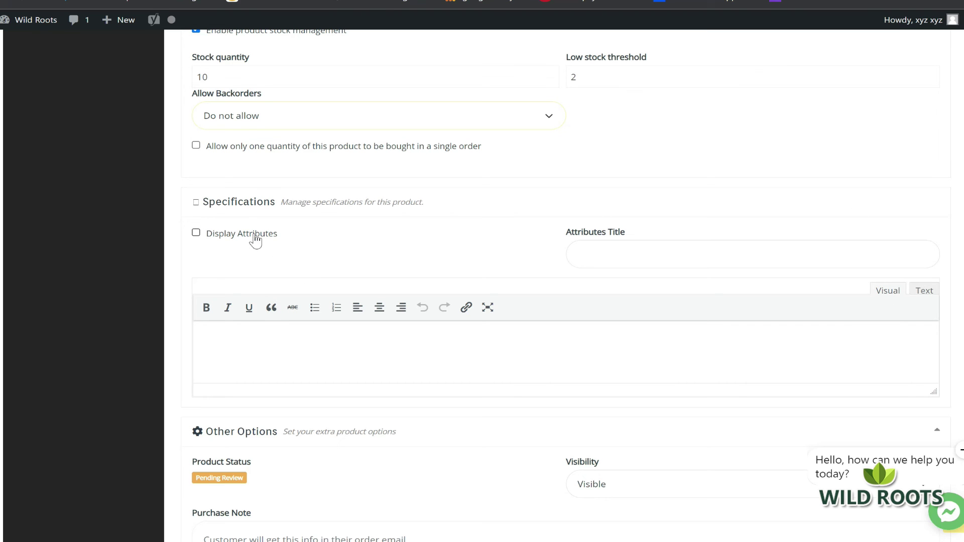
Type Height, Length and Weight on separate lines in the Specifications editor
click(266, 367)
text(Hegi)
text(ght)
key(BackSpace)
key(BackSpace)
key(BackSpace)
key(BackSpace)
key(BackSpace)
text(ight)
key(Return)
text(Length)
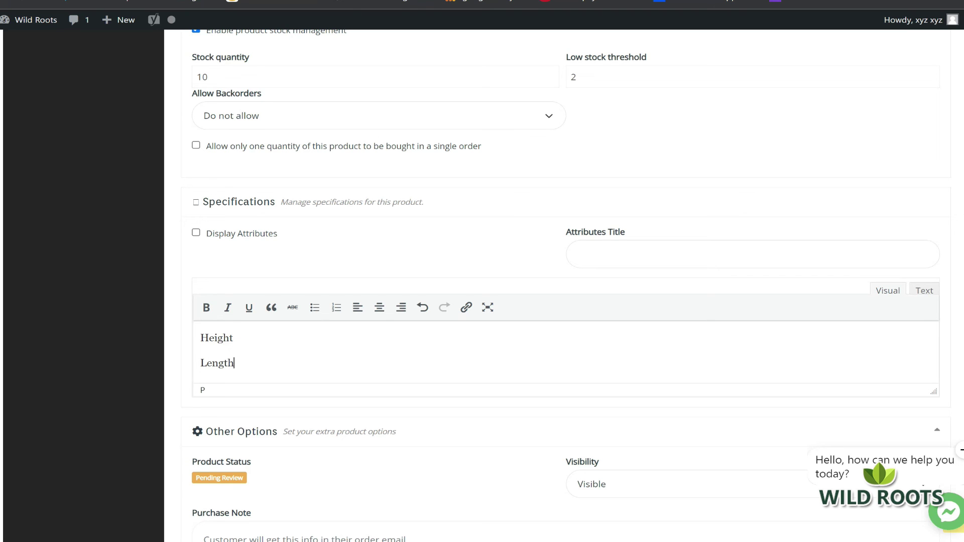
key(Return)
text(Weight)
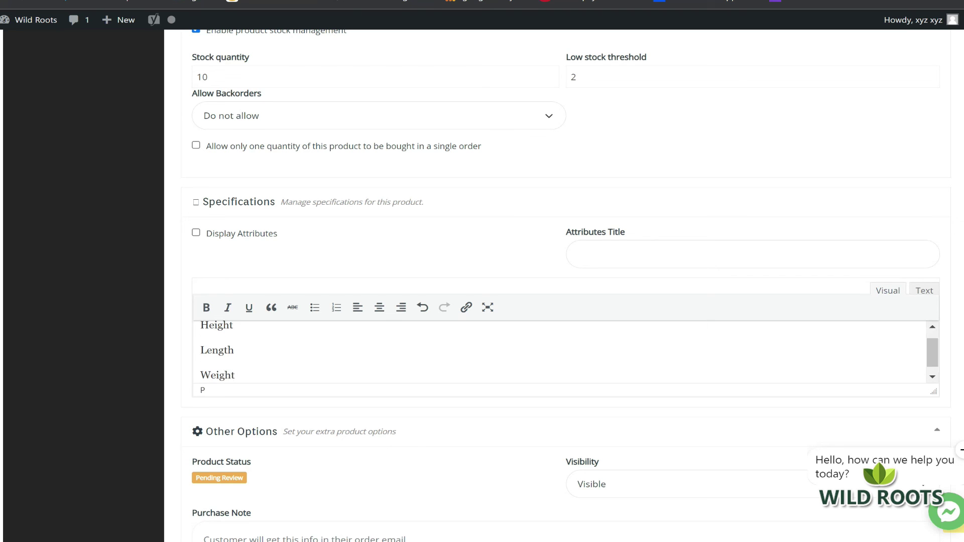
key(Return)
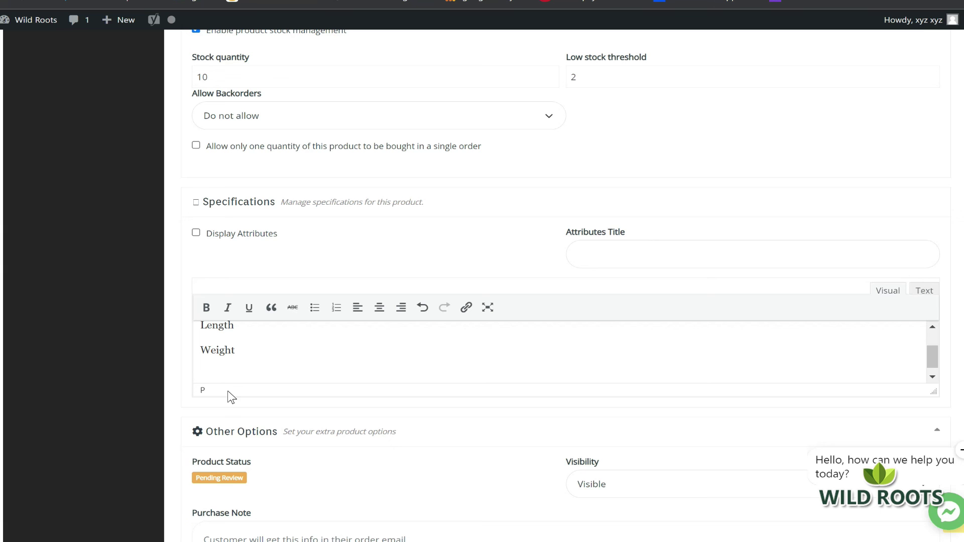
scroll(402, 351, down, 1)
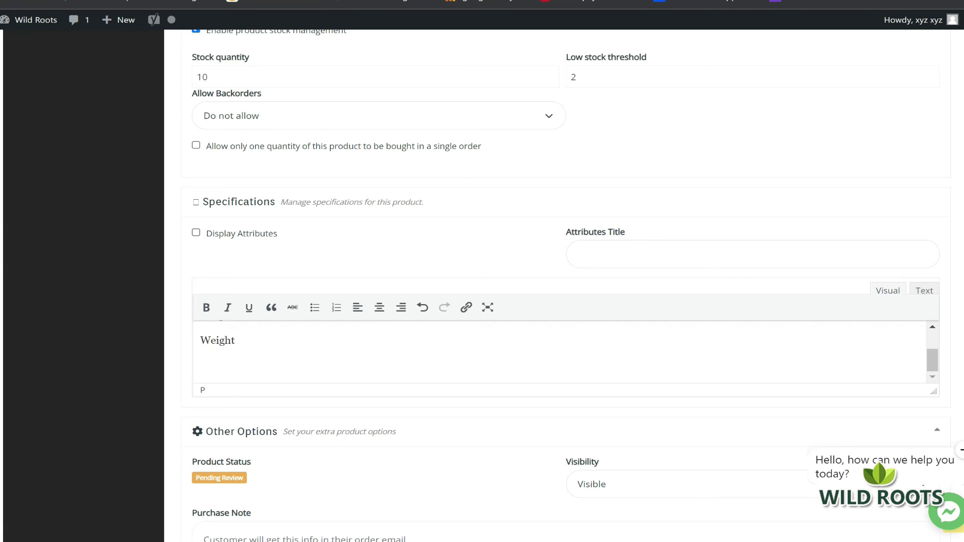
scroll(652, 424, down, 3)
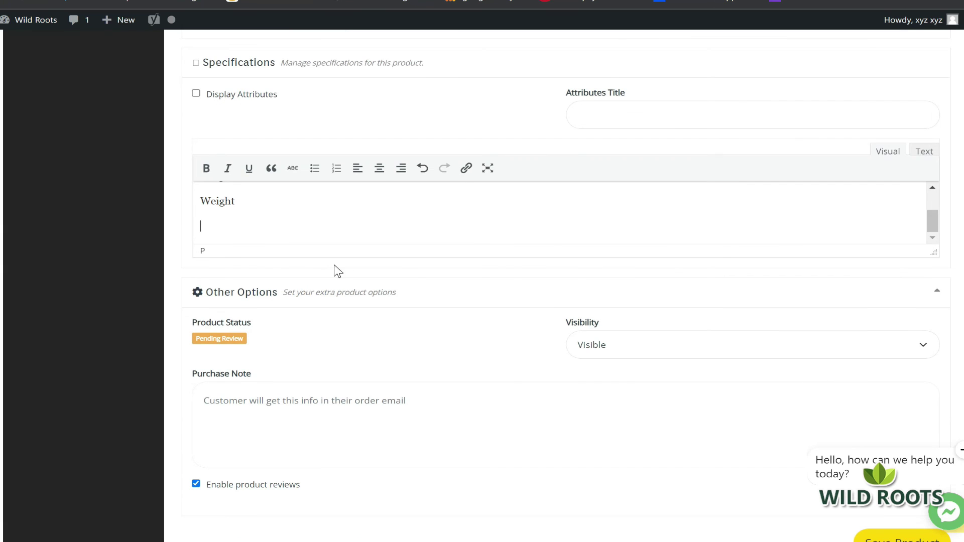
Keep the product's visibility set to Visible
scroll(334, 267, up, 1)
scroll(630, 224, down, 2)
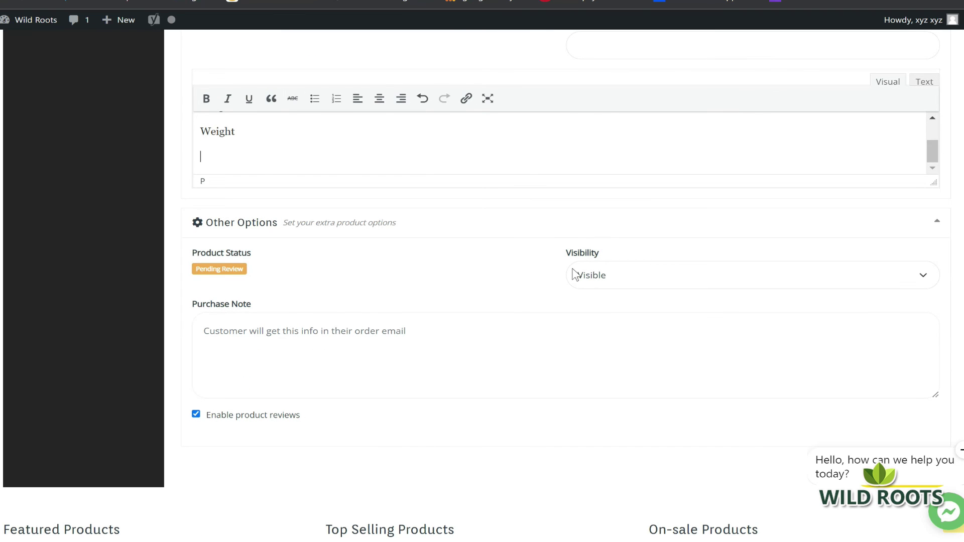
click(776, 278)
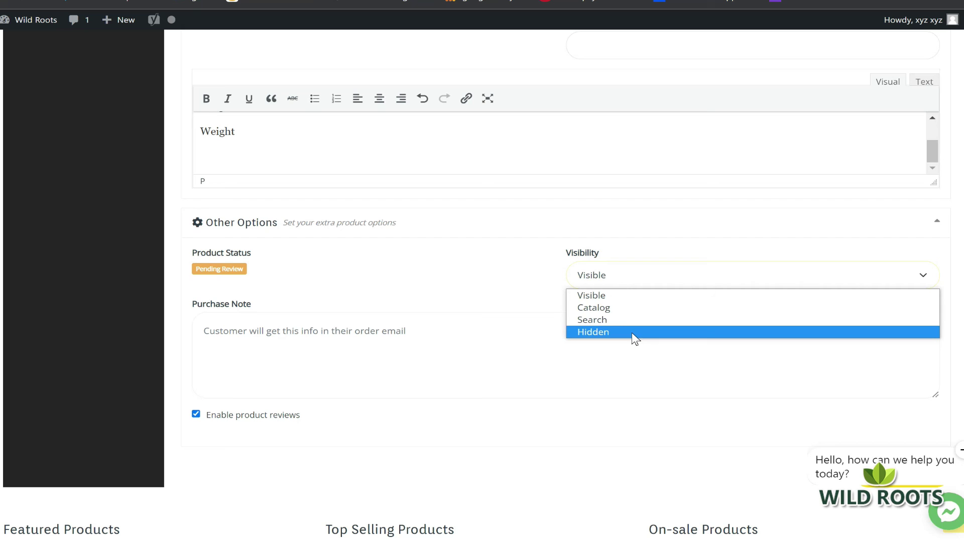
click(631, 295)
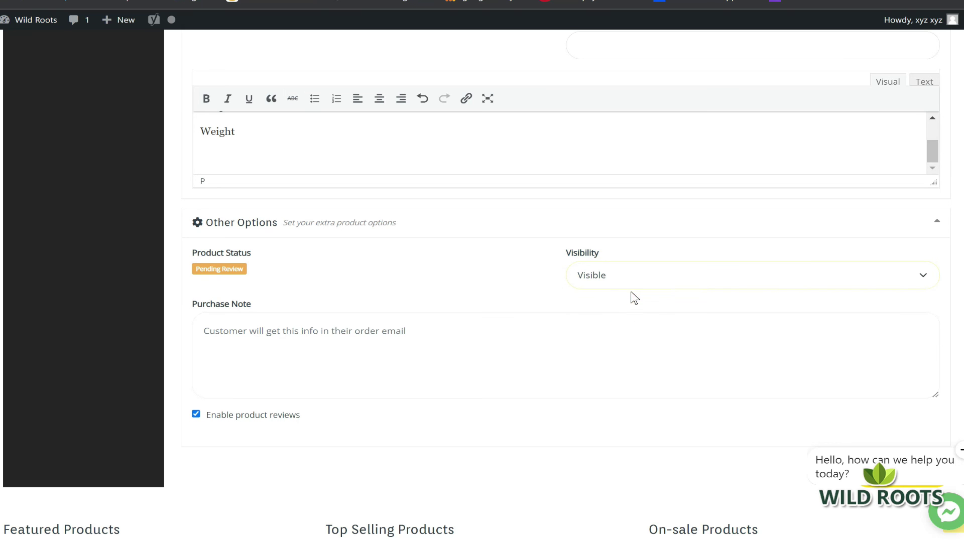
Enter 'jhjjkdfhjsdflkdsfj' as the purchase note and save the product
click(204, 331)
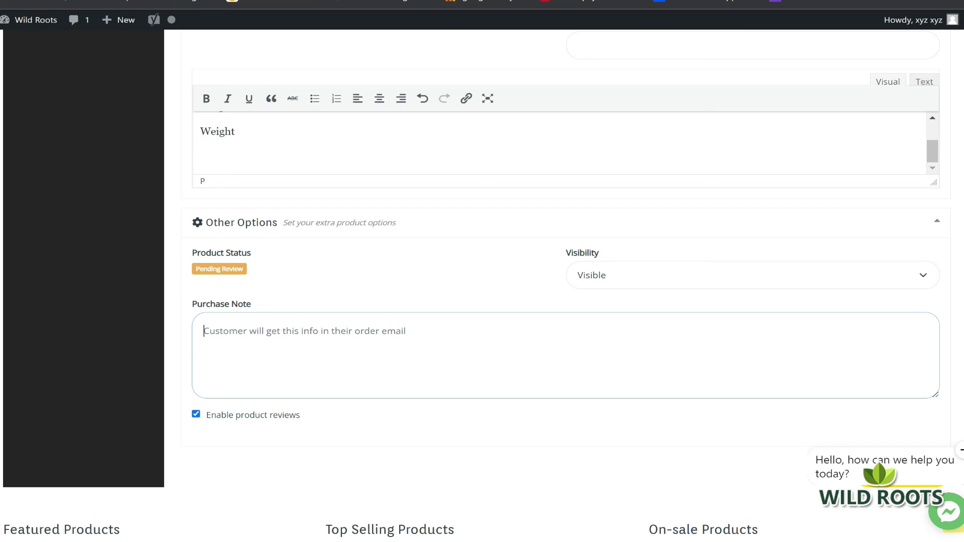
text(jhjjkdfhjsdflkdsfj)
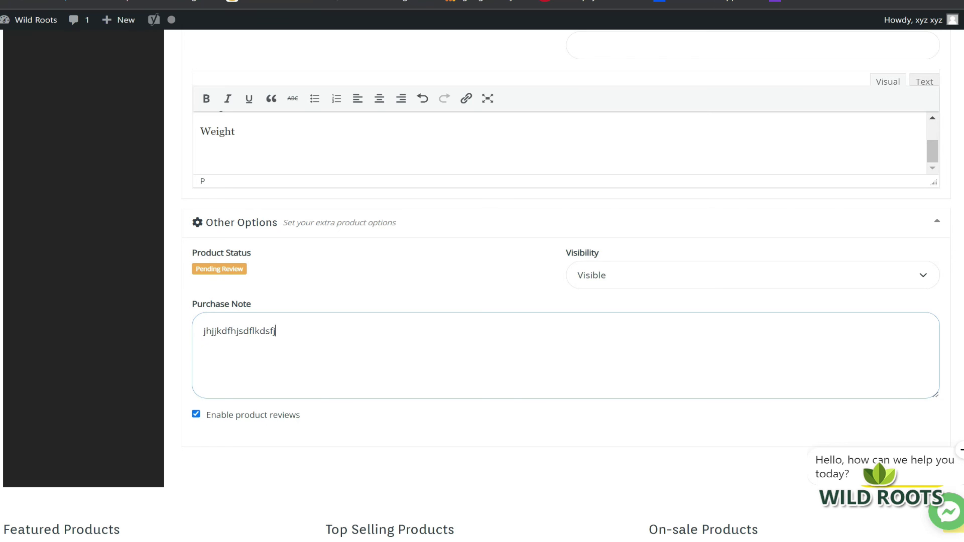
scroll(813, 309, down, 4)
click(896, 266)
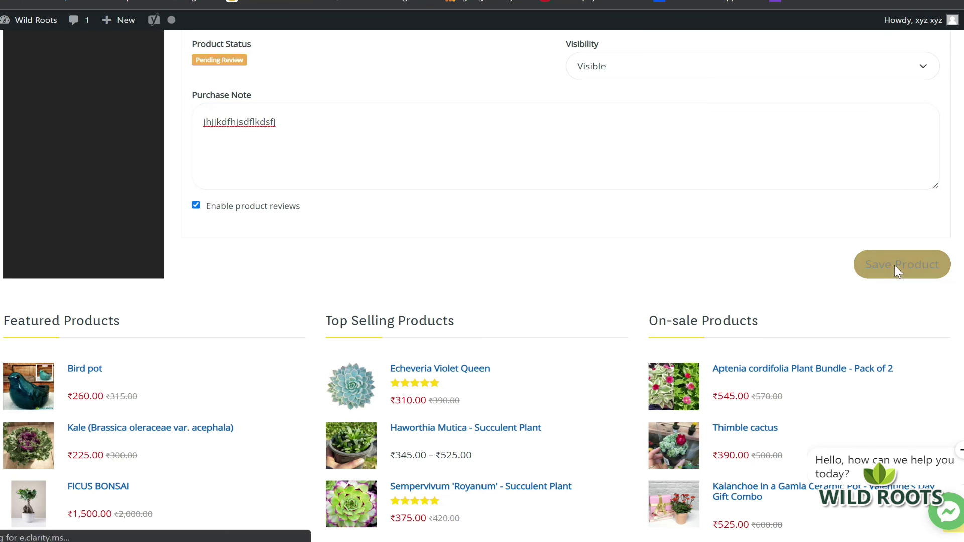